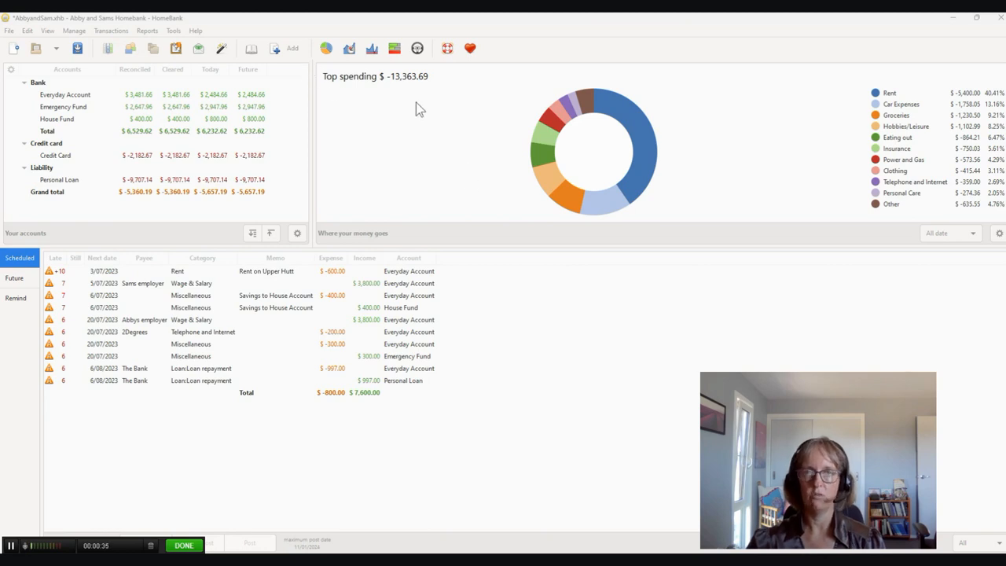
- Open the Statistics report and set its type to Total
left_click(146, 33)
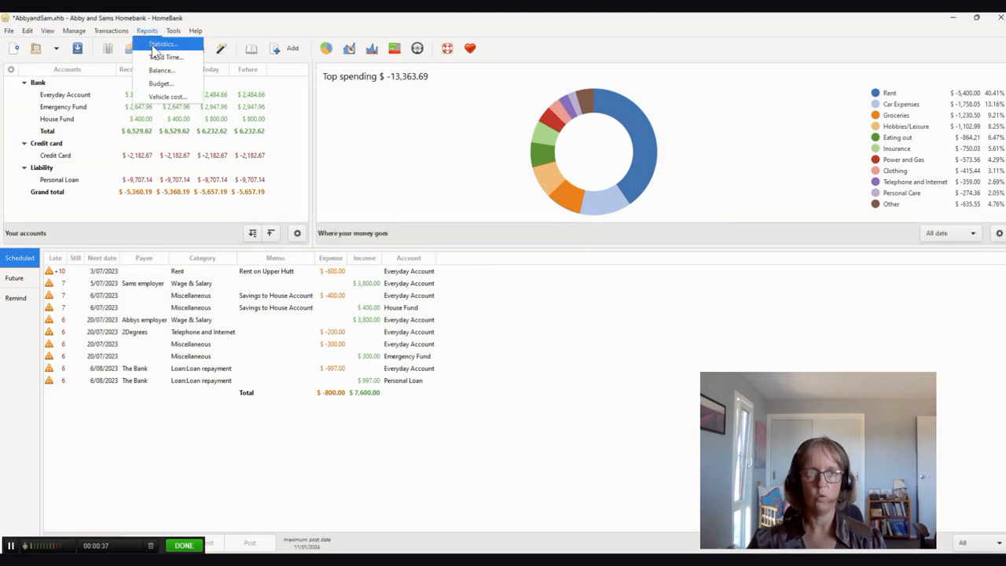
left_click(157, 45)
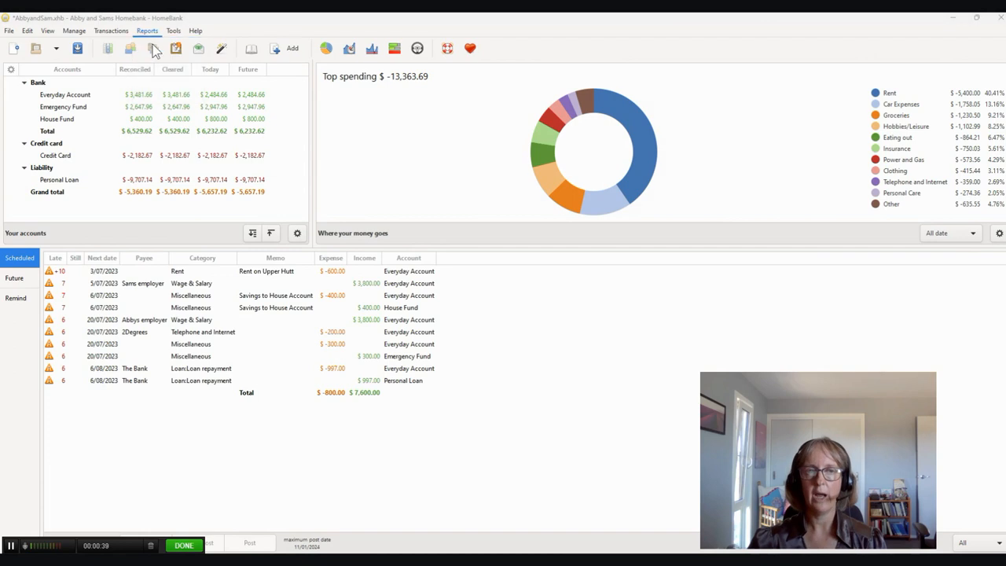
left_click_drag(1005, 118, 385, 16)
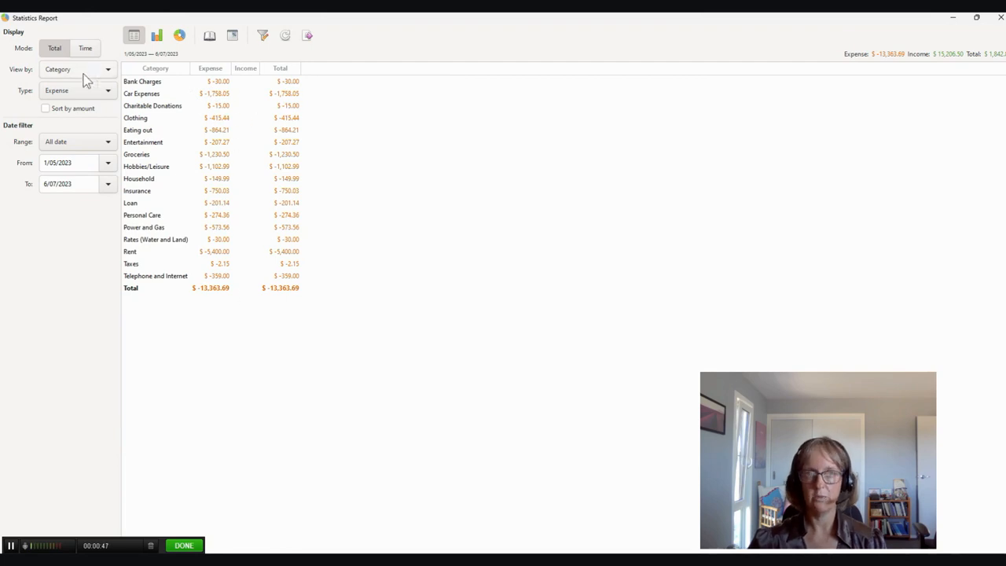
left_click(62, 96)
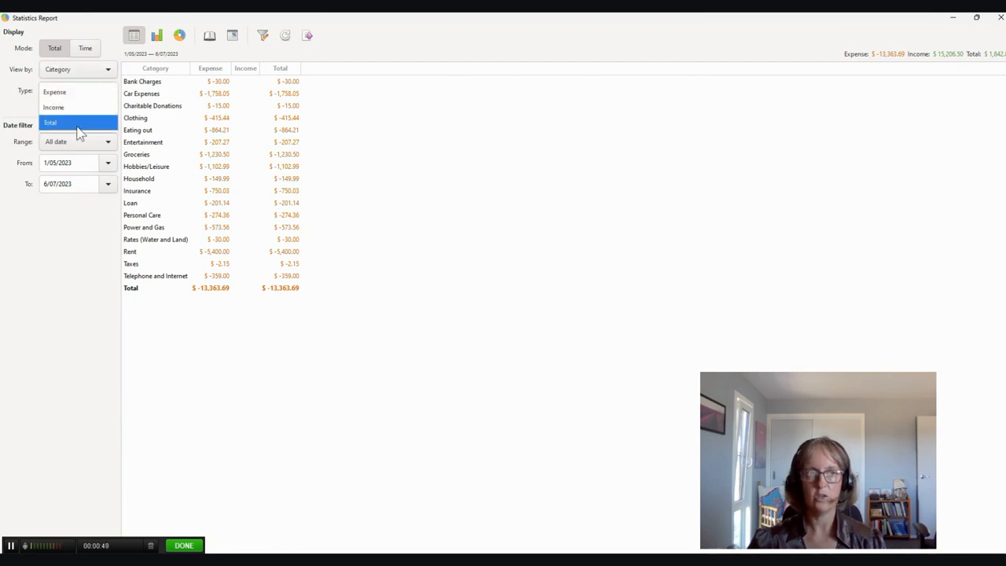
left_click(67, 128)
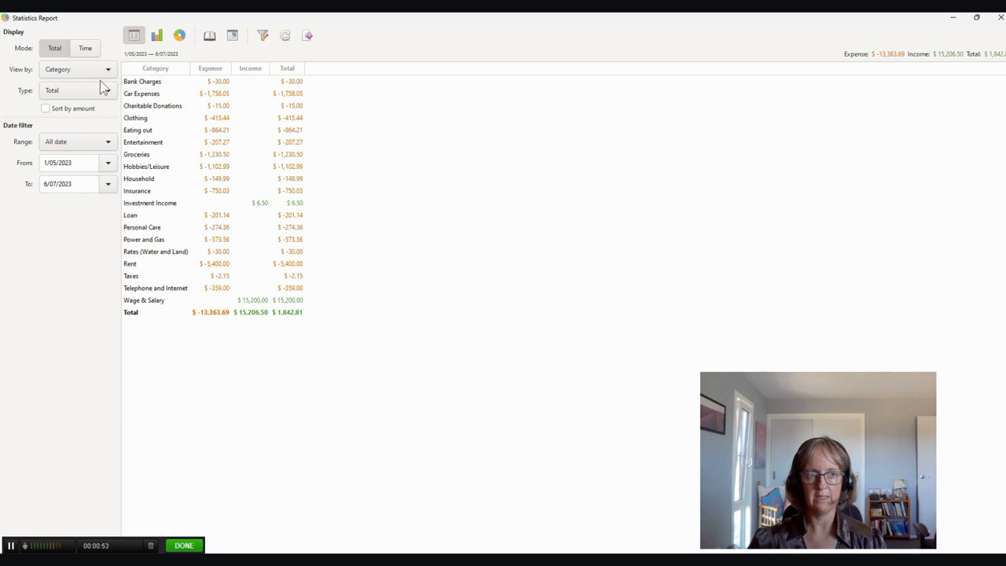
- Break the category statistics down by time, list the transactions behind the Insurance category, and put the report away
left_click(85, 50)
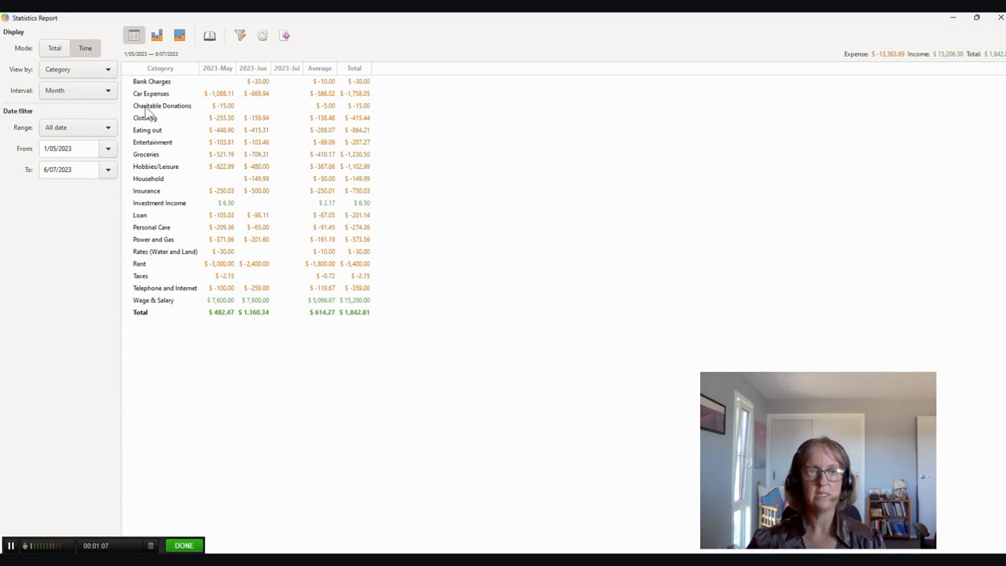
left_click(143, 191)
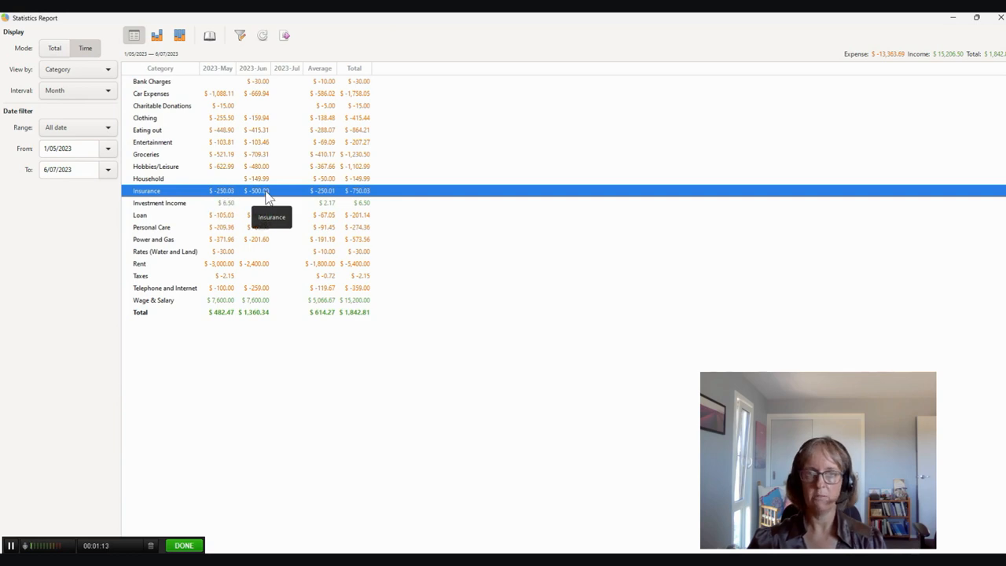
left_click(209, 35)
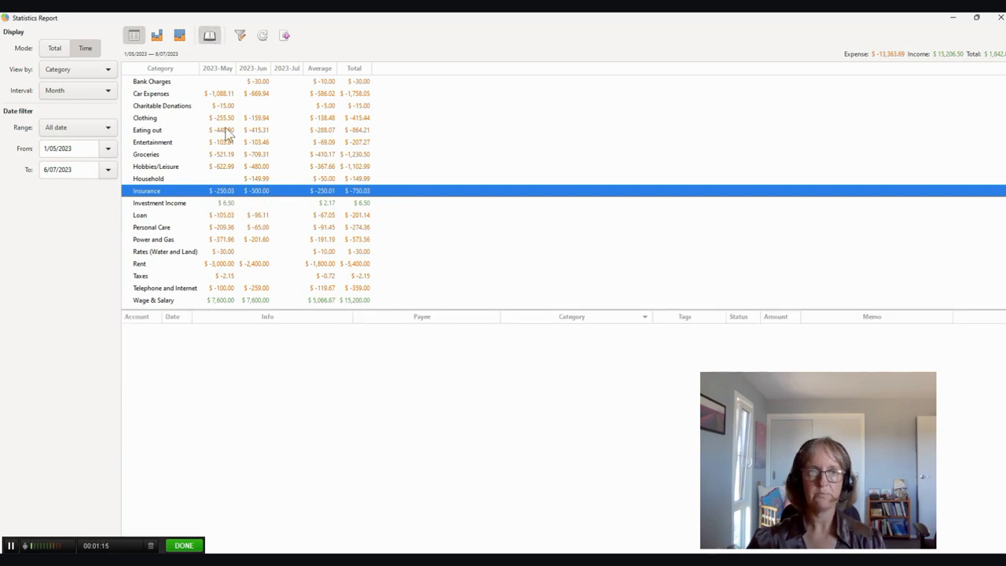
left_click_drag(279, 308, 279, 359)
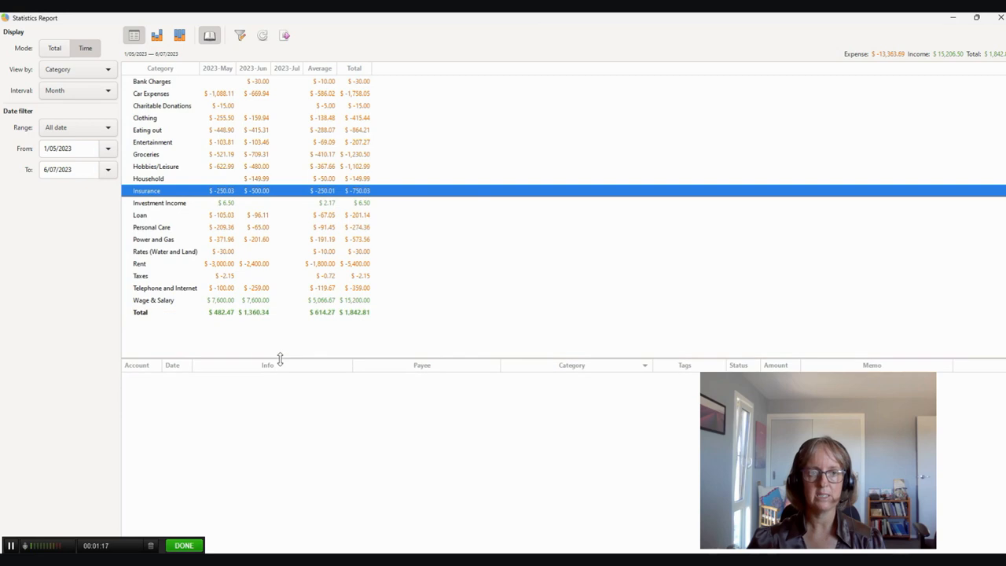
left_click(175, 204)
left_click(151, 191)
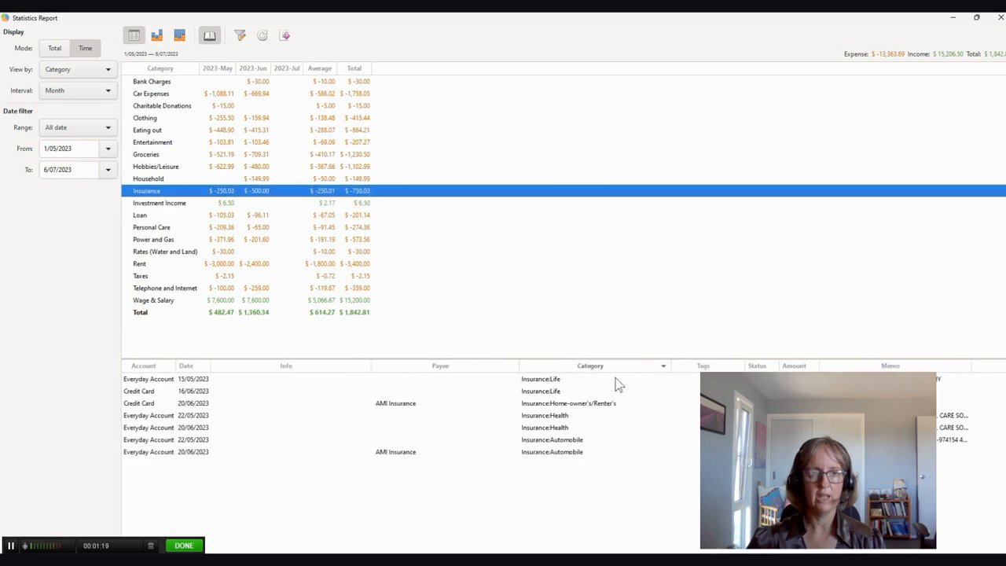
left_click(569, 406)
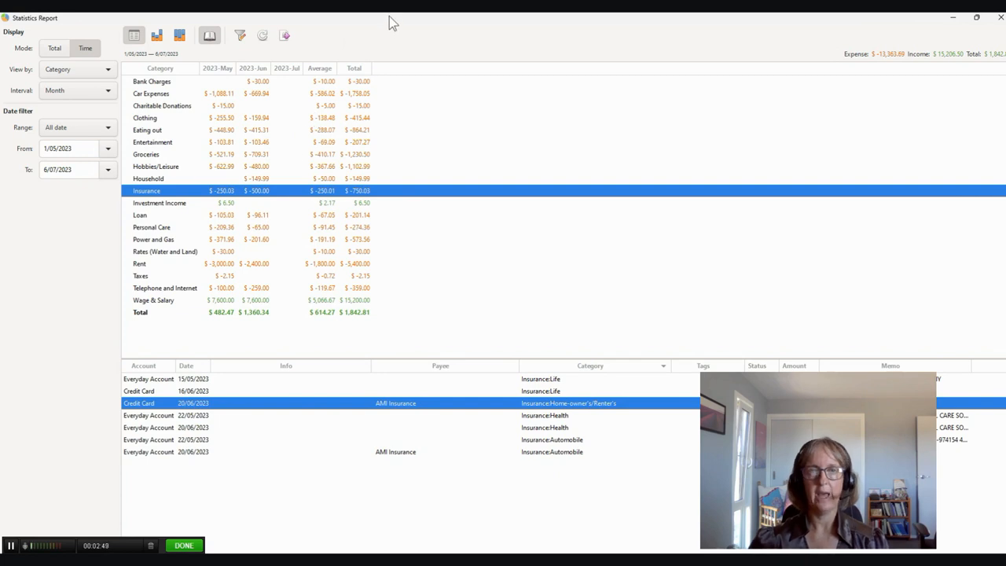
left_click_drag(389, 17, 1005, 213)
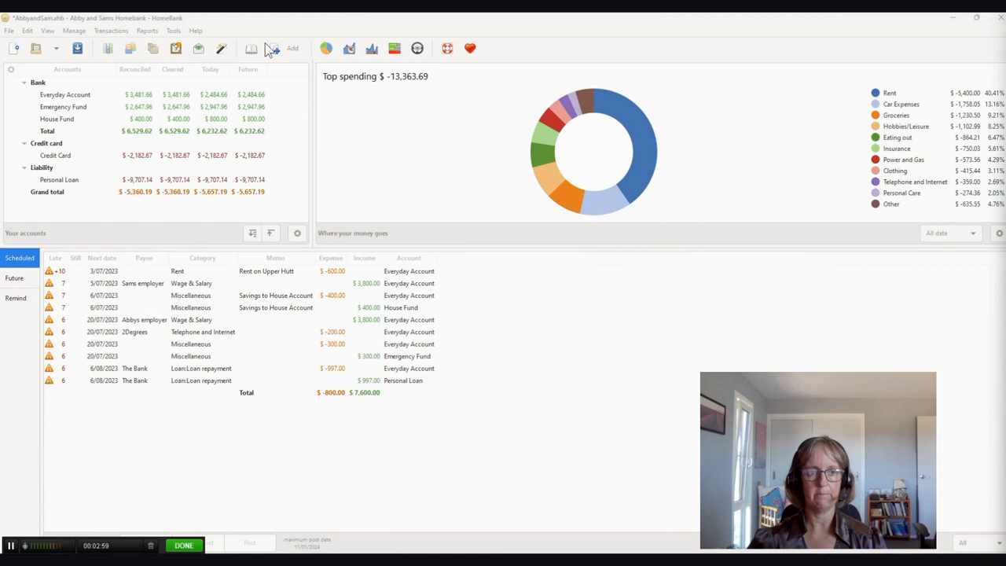
- Open the budget manager and set the Net Pay income budget to the same amount each month
left_click(74, 31)
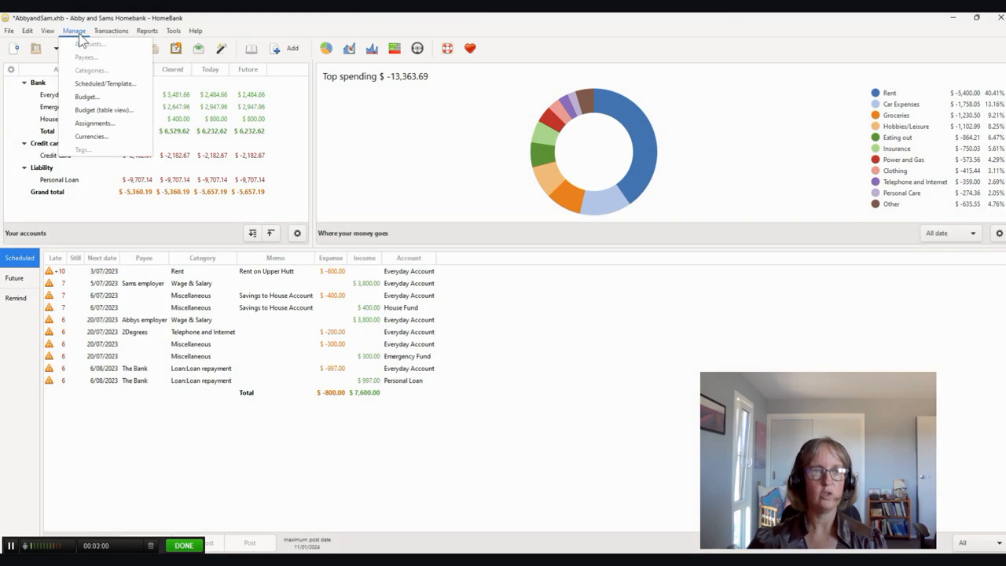
left_click(91, 98)
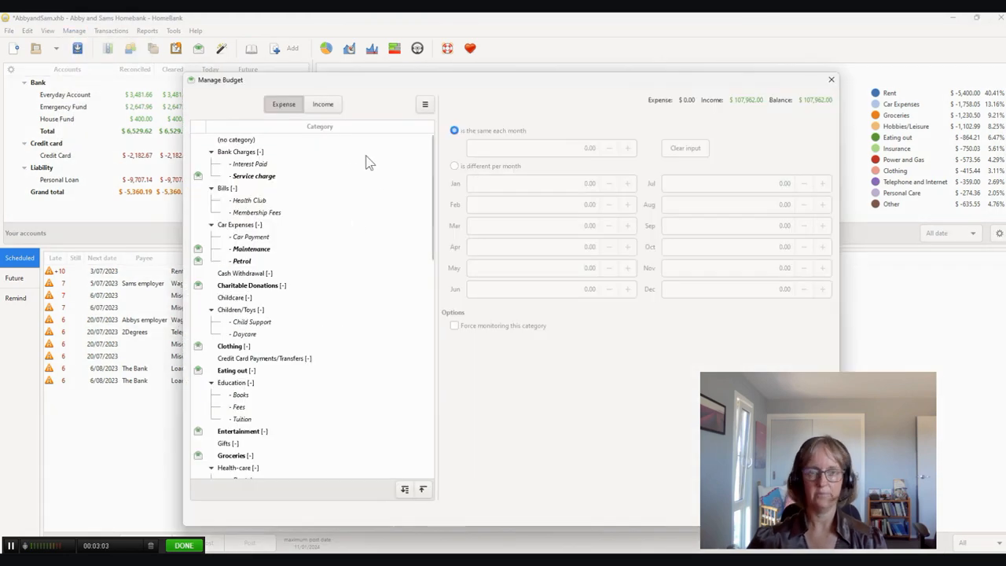
left_click(328, 107)
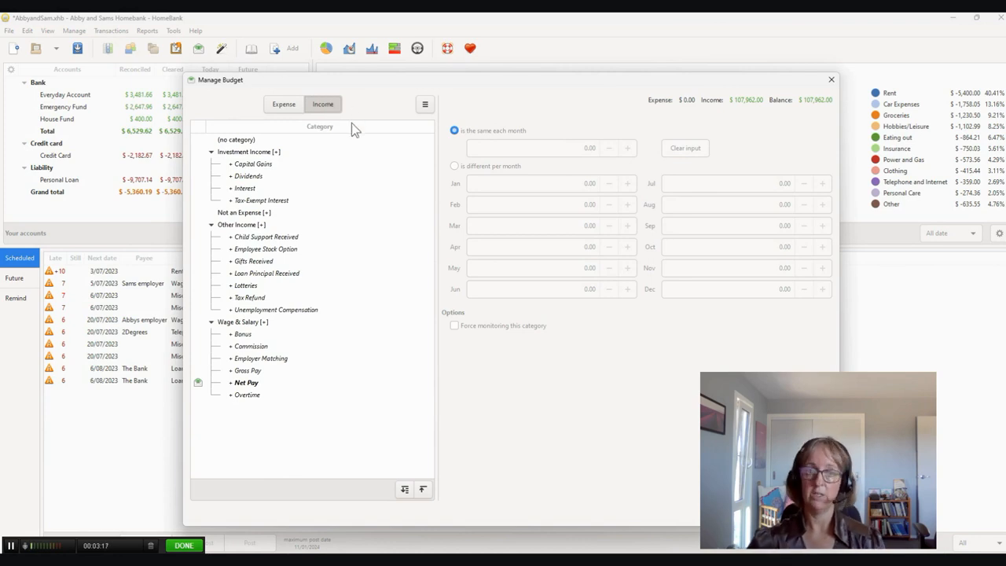
left_click(250, 389)
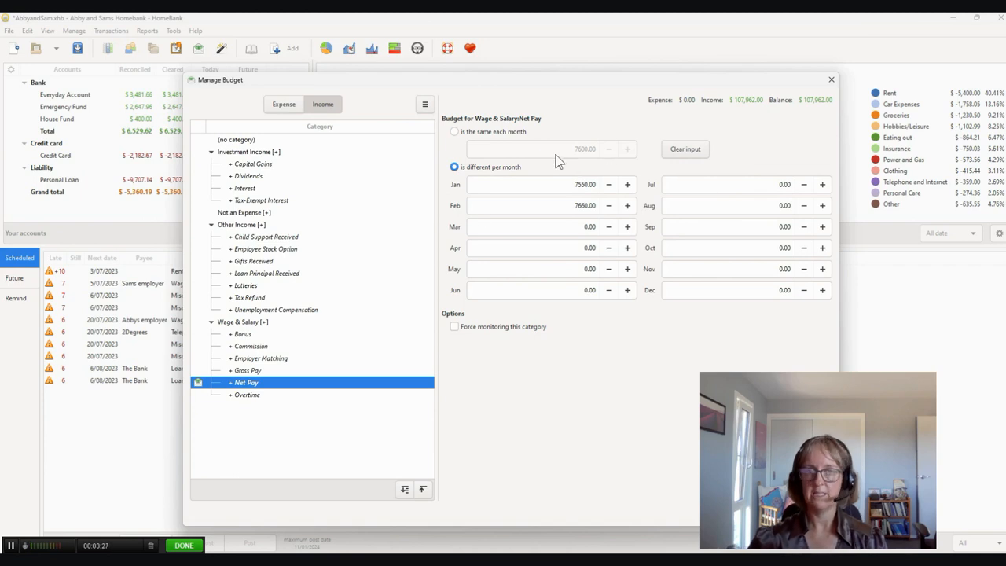
left_click(456, 132)
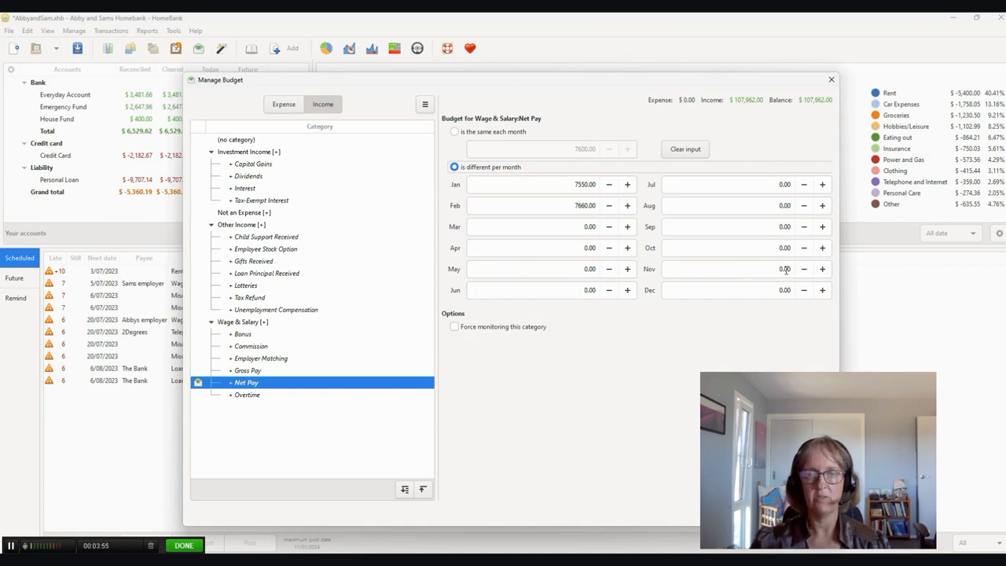
left_click(455, 132)
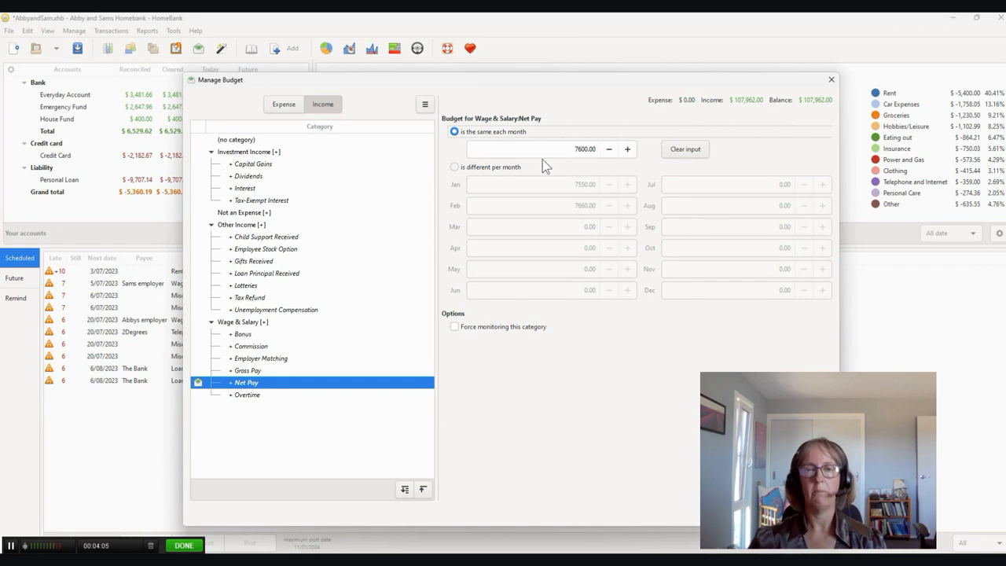
- Set the June expense budget for the Bank Charges Service charge to -30.00
left_click(282, 105)
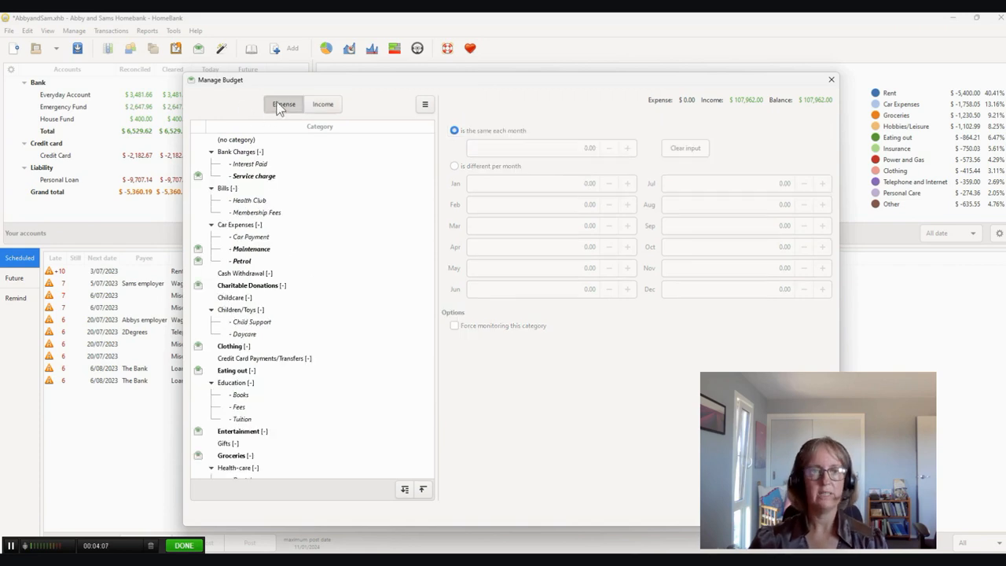
left_click(260, 178)
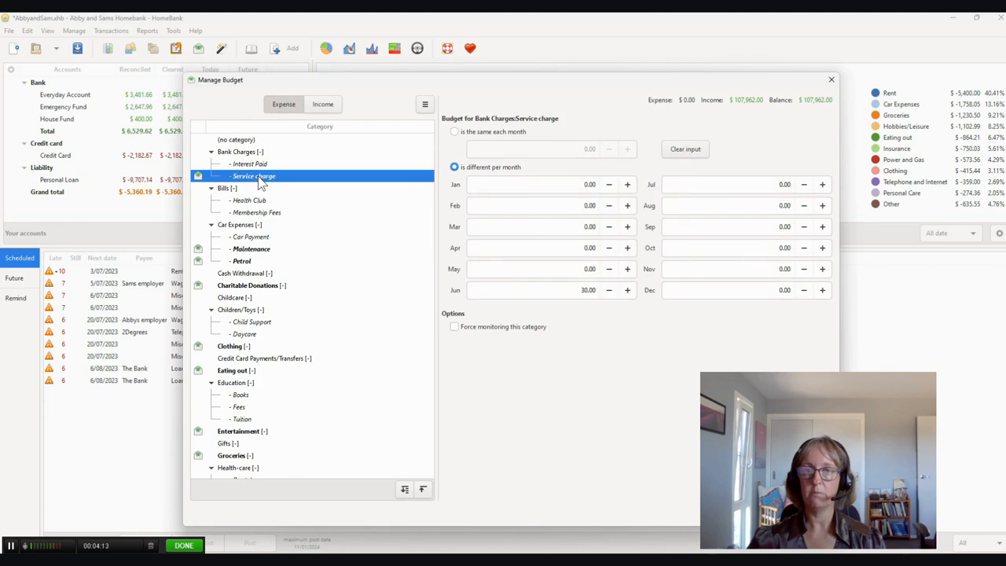
left_click(579, 291)
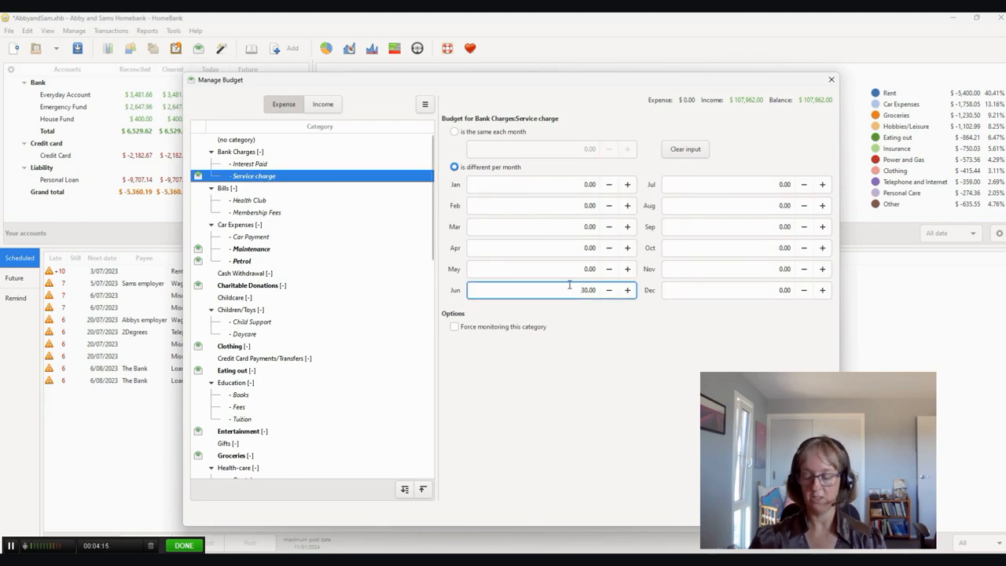
type("-")
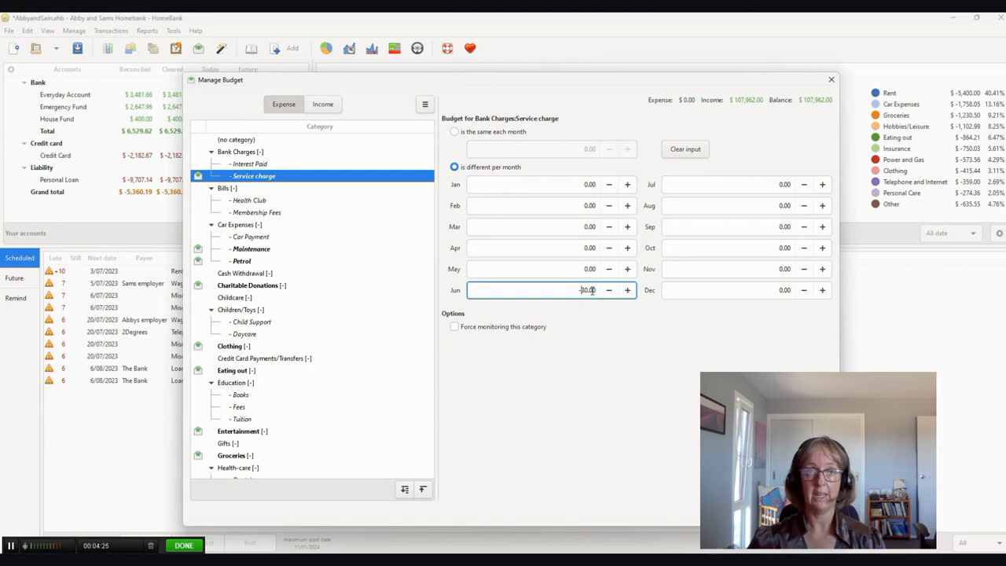
- Clear the March budget for car Maintenance and set its June amount to -300.00
left_click(262, 251)
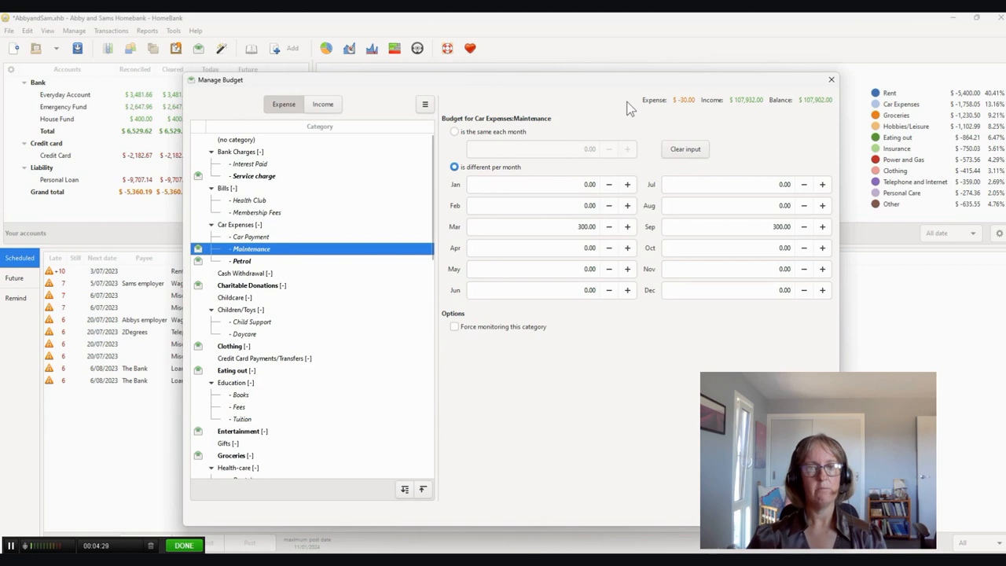
left_click(573, 227)
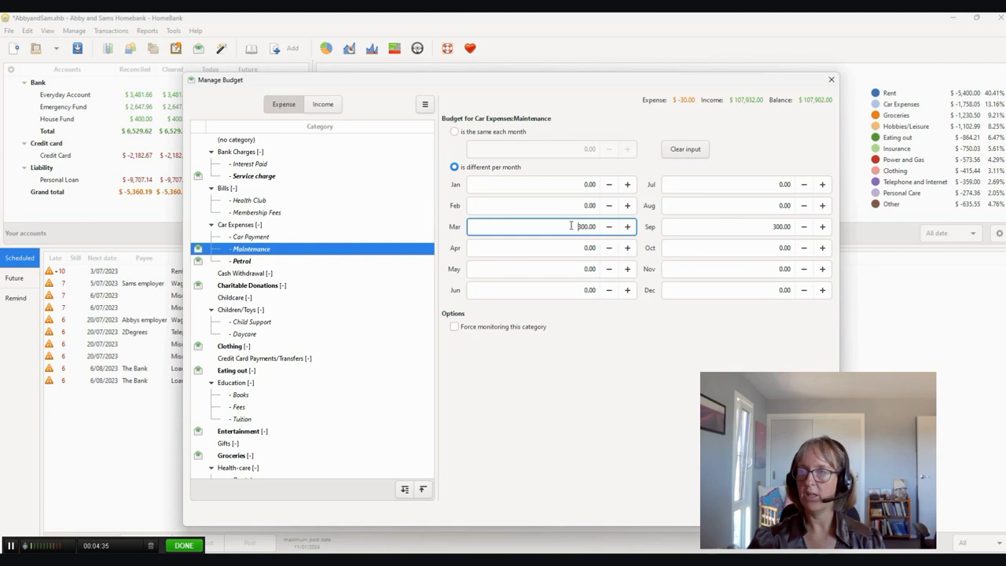
left_click_drag(574, 226, 600, 228)
key("BackSpace")
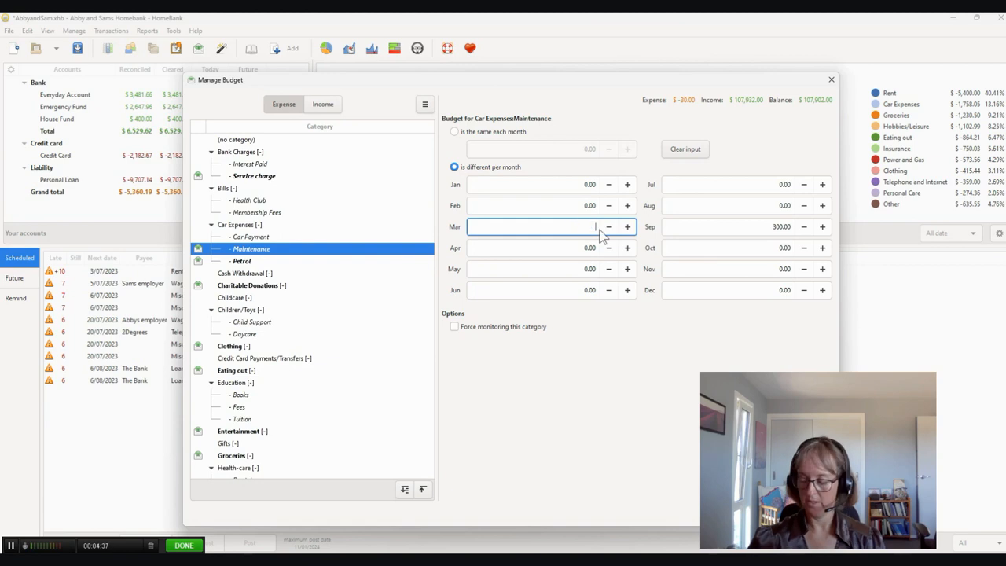
left_click(585, 290)
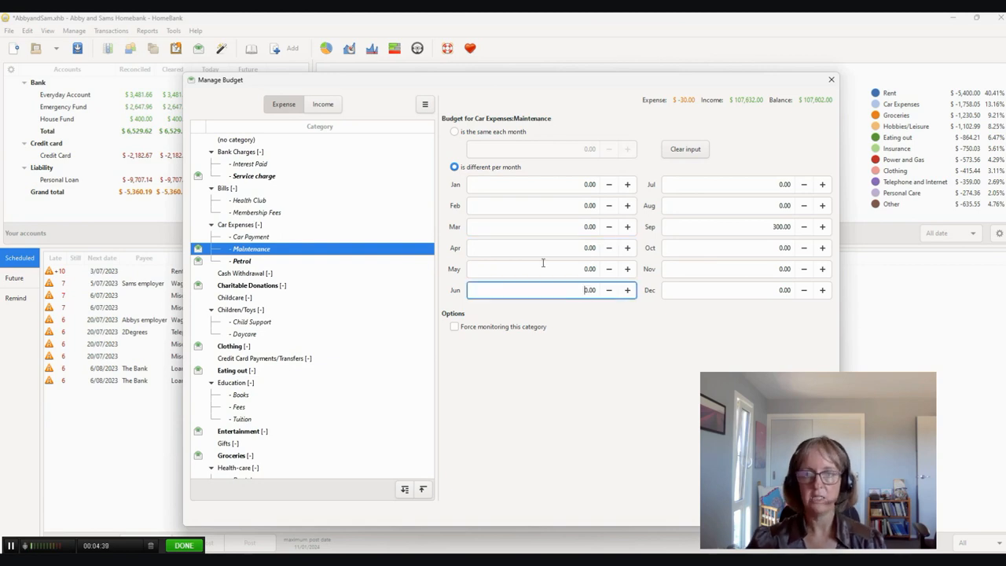
type("30")
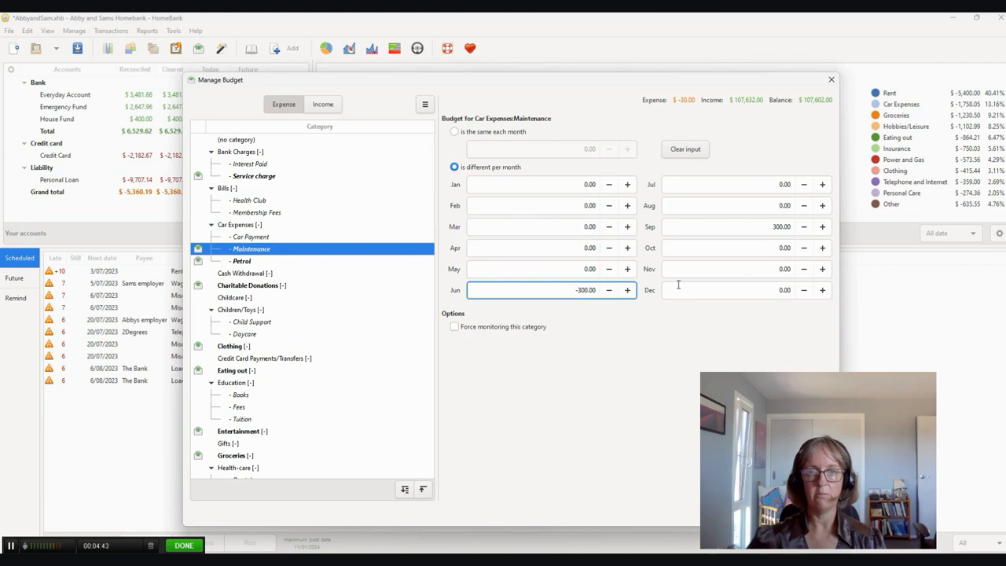
- Clear the September budget for car Maintenance and set its December amount to -300.00
left_click(767, 226)
key("BackSpace")
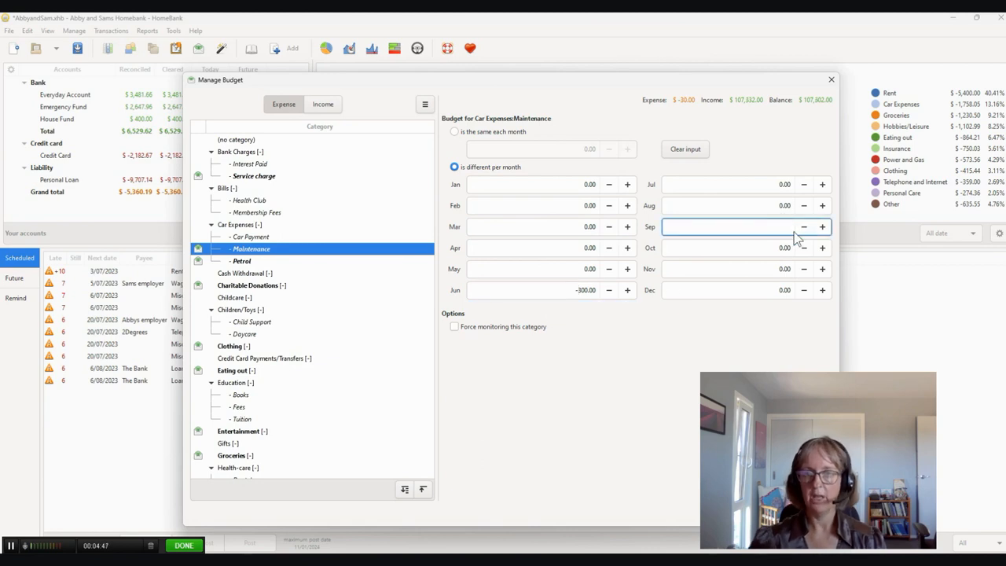
left_click(760, 290)
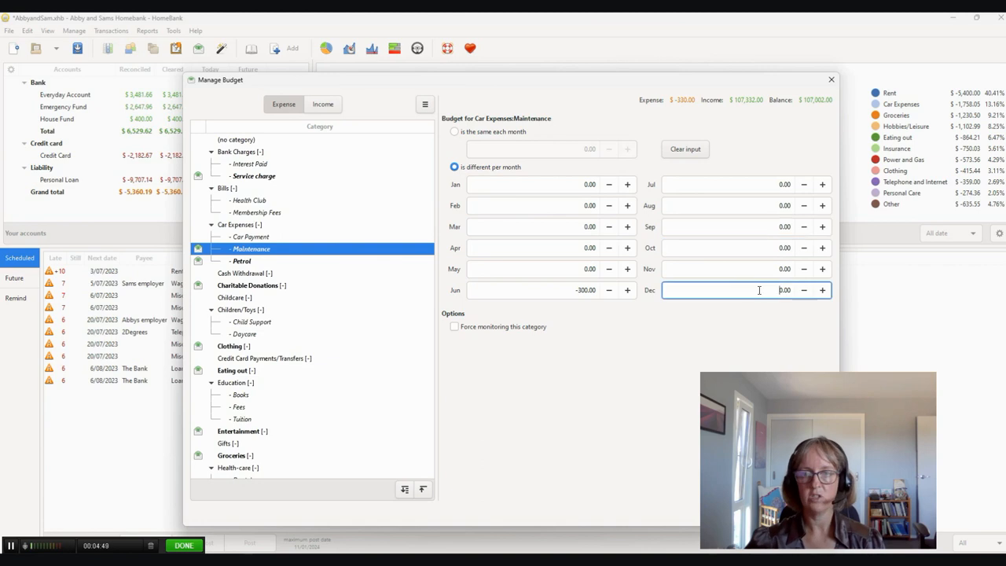
type("-30")
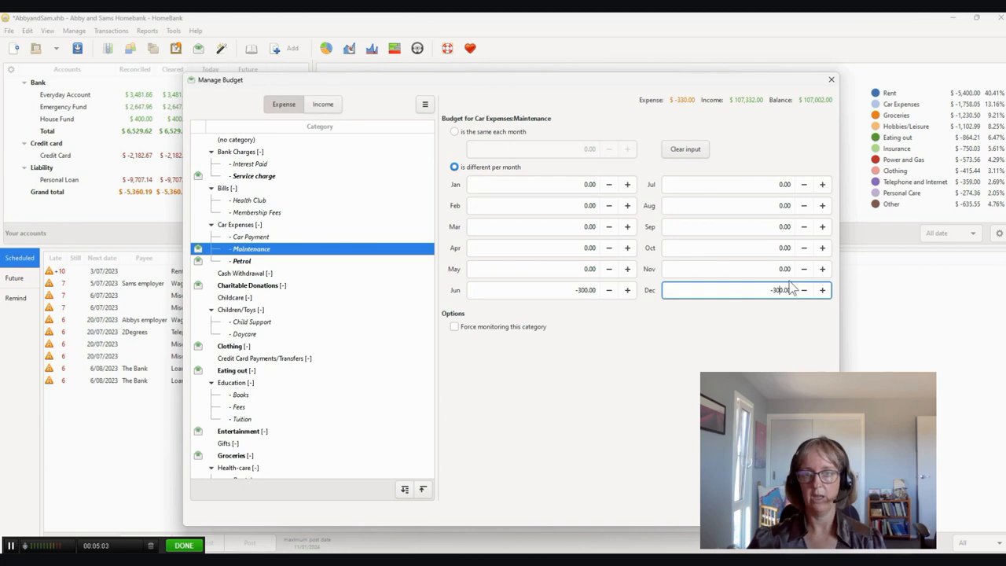
- Set the same-each-month budgets to -400.00 for Petrol and -15.00 for Charitable Donations
left_click(245, 262)
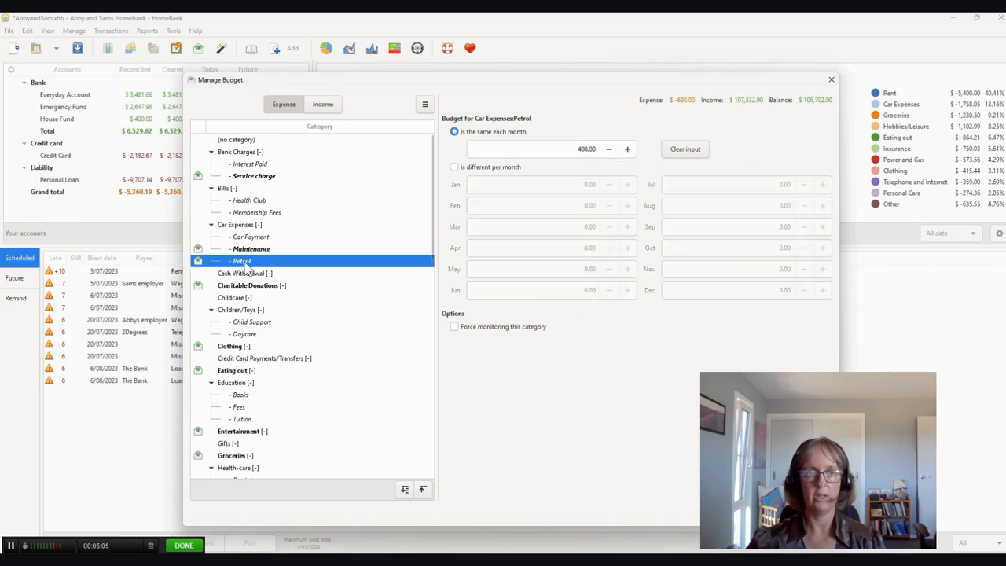
left_click(565, 152)
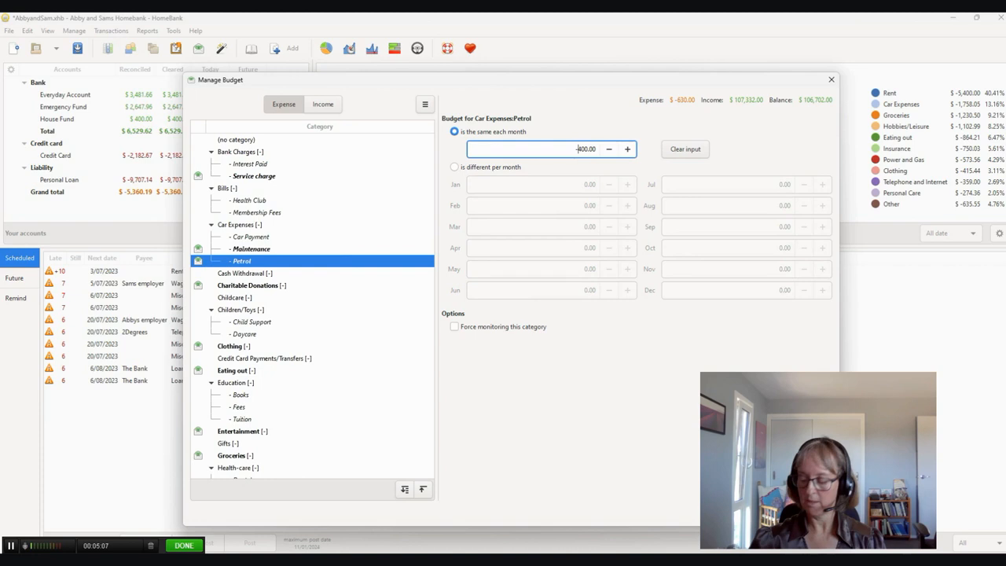
type("-")
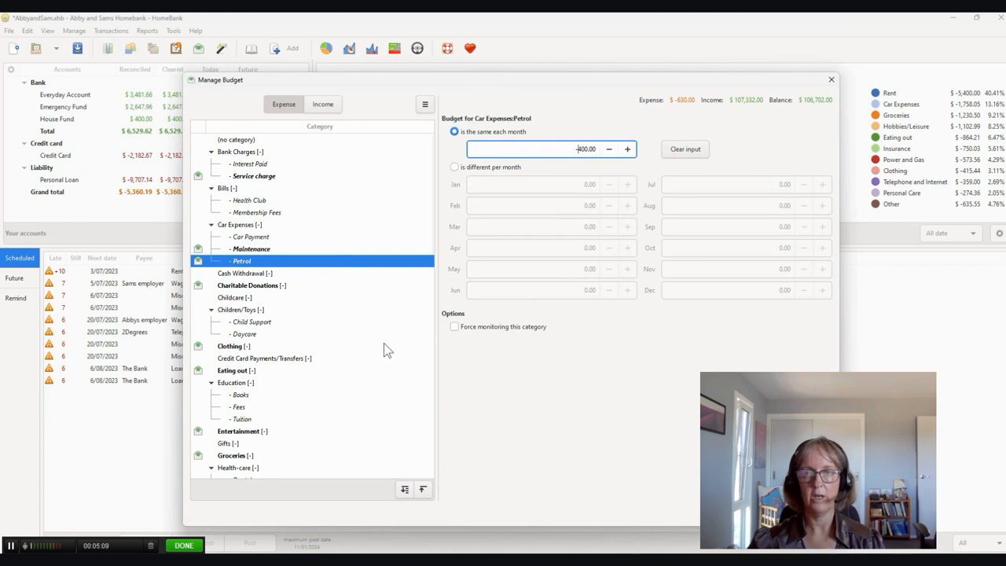
left_click(250, 285)
left_click(573, 148)
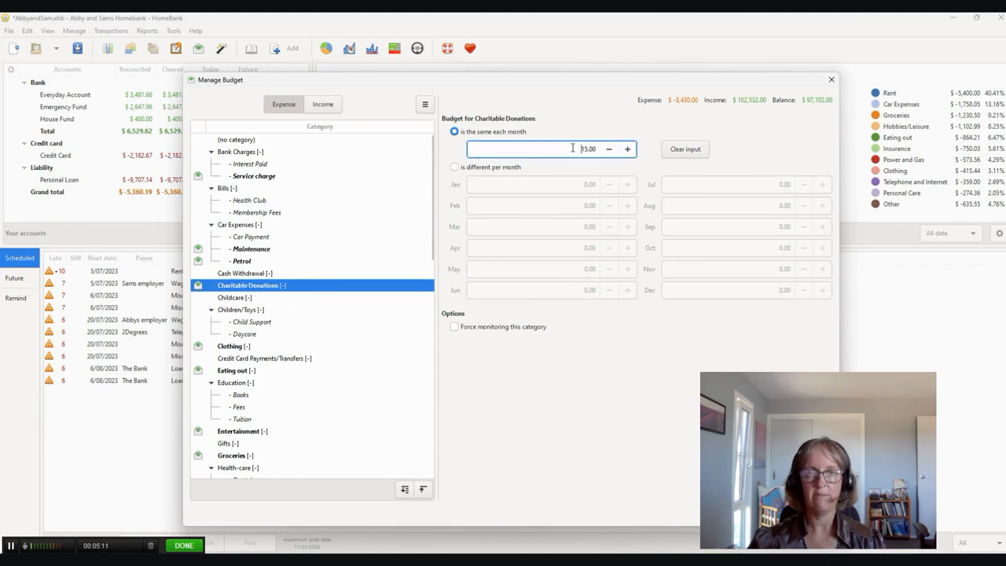
type("-")
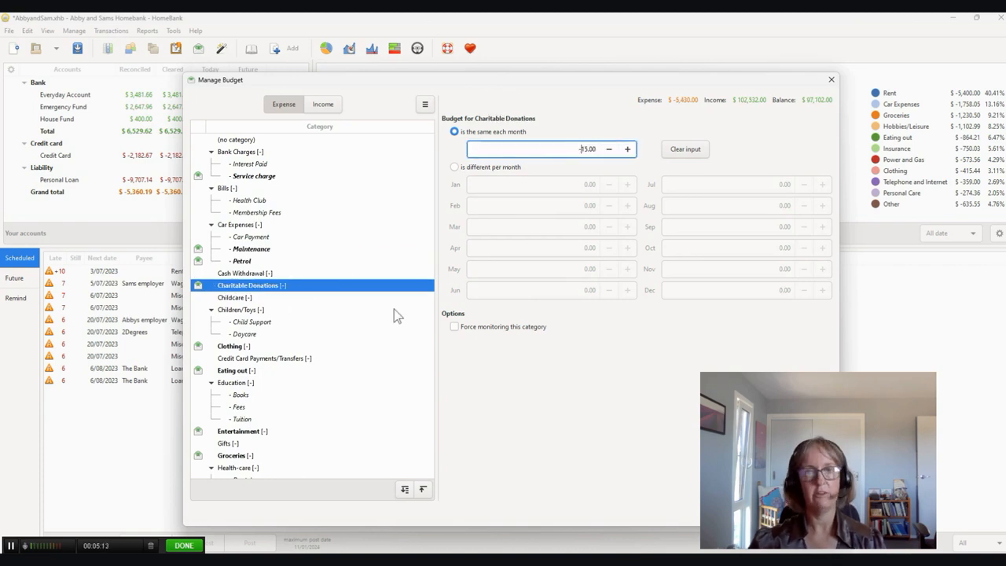
- Set the same-each-month budgets to -140.00 for Clothing and -300.00 for Eating out
left_click(250, 346)
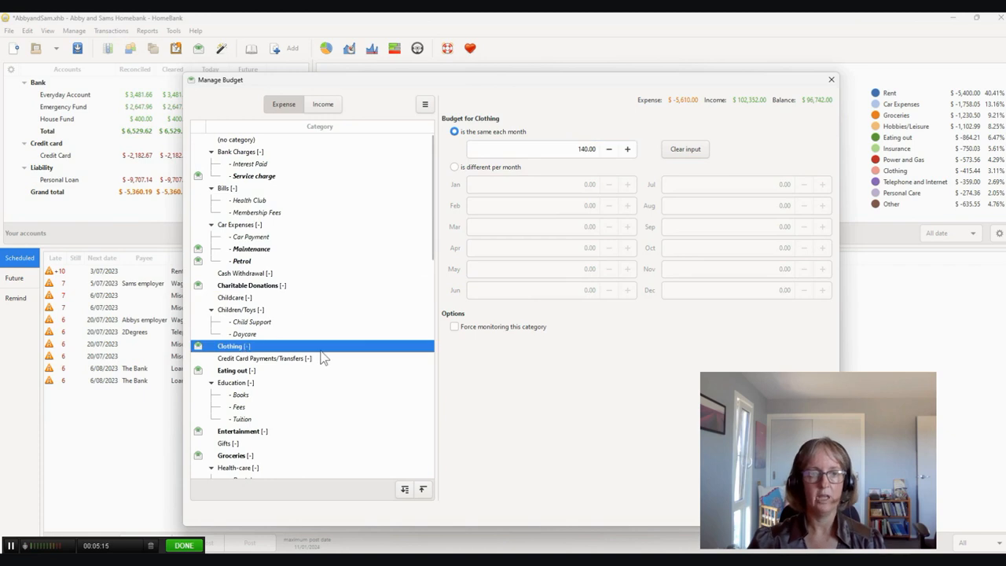
left_click(572, 149)
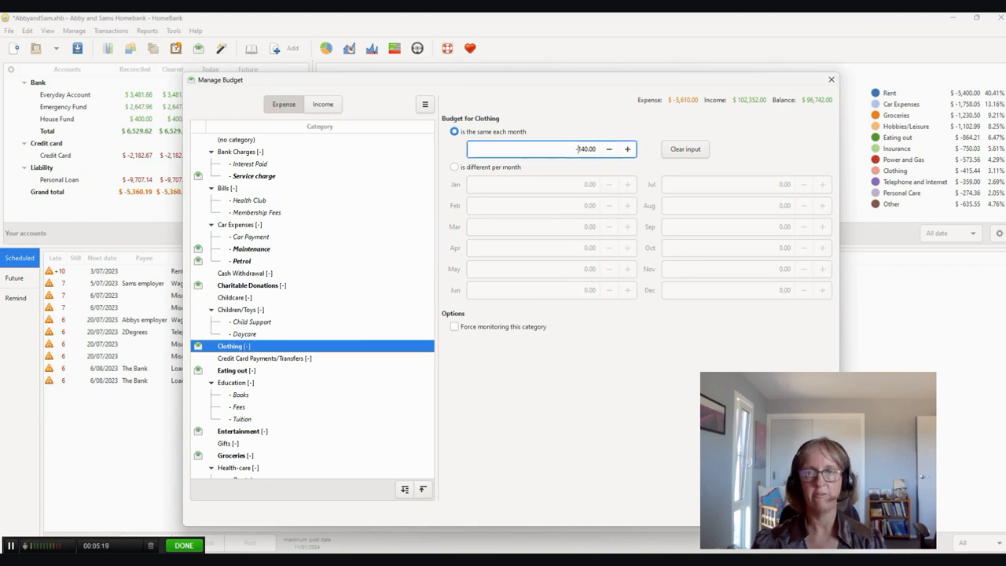
scroll(329, 417, "down", 2)
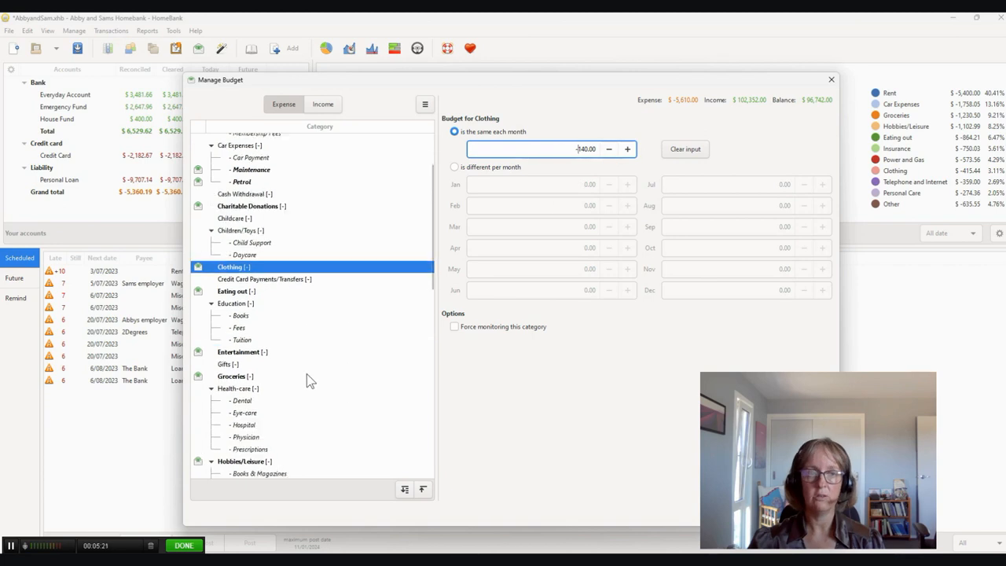
left_click(291, 291)
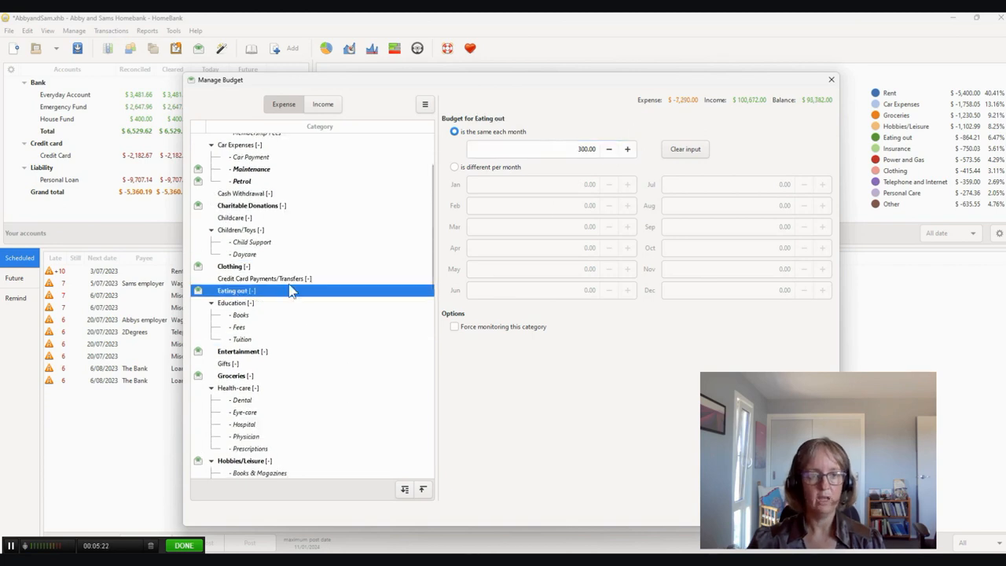
left_click(579, 148)
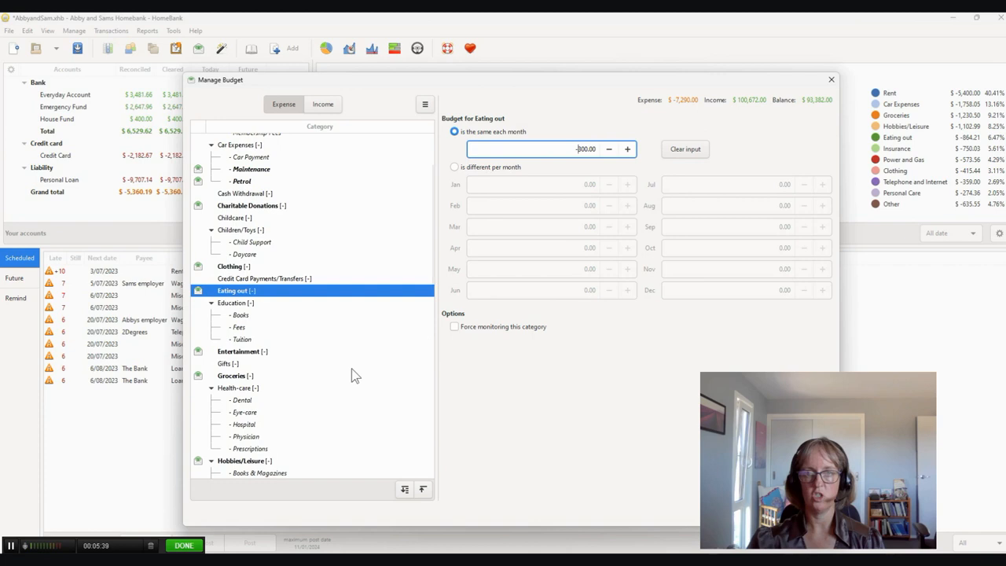
- Set the same-each-month budgets to -70.00 for Entertainment and -500.00 for Groceries
left_click(251, 354)
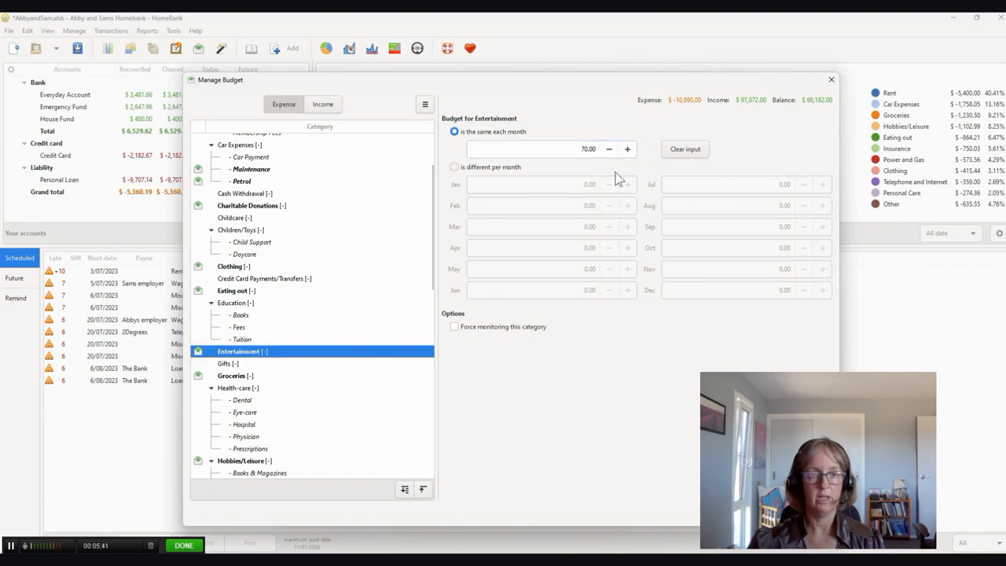
left_click(568, 147)
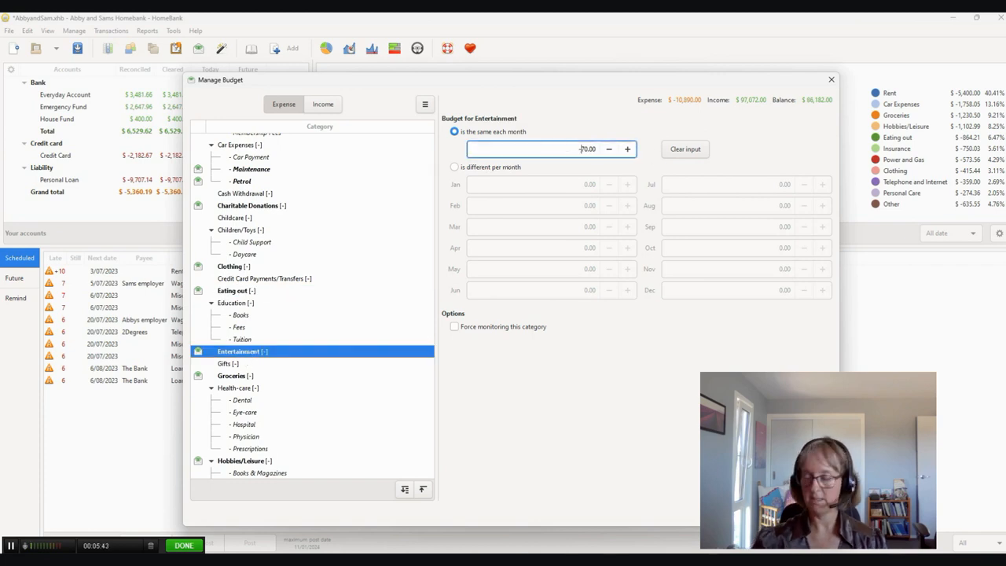
left_click(264, 376)
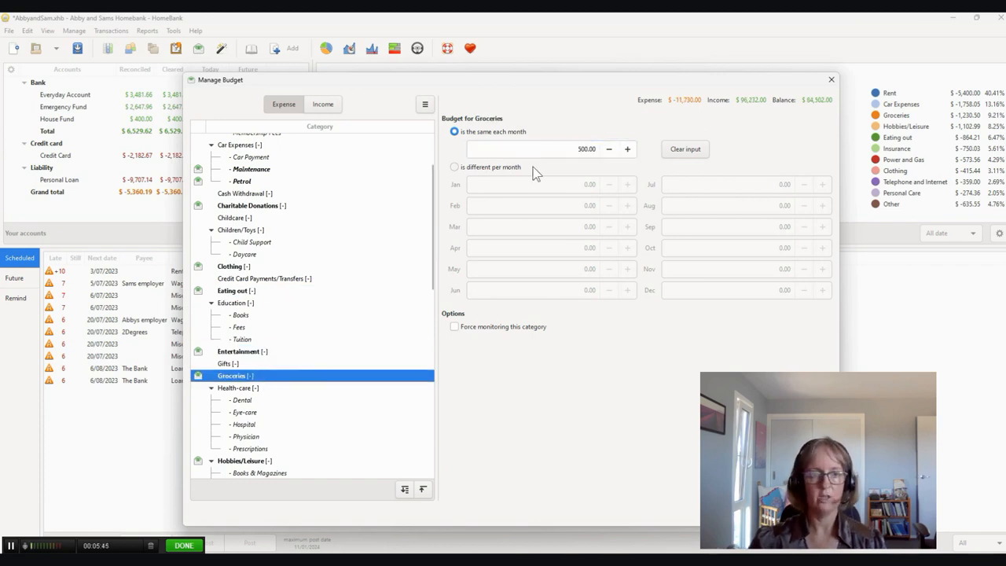
left_click(562, 145)
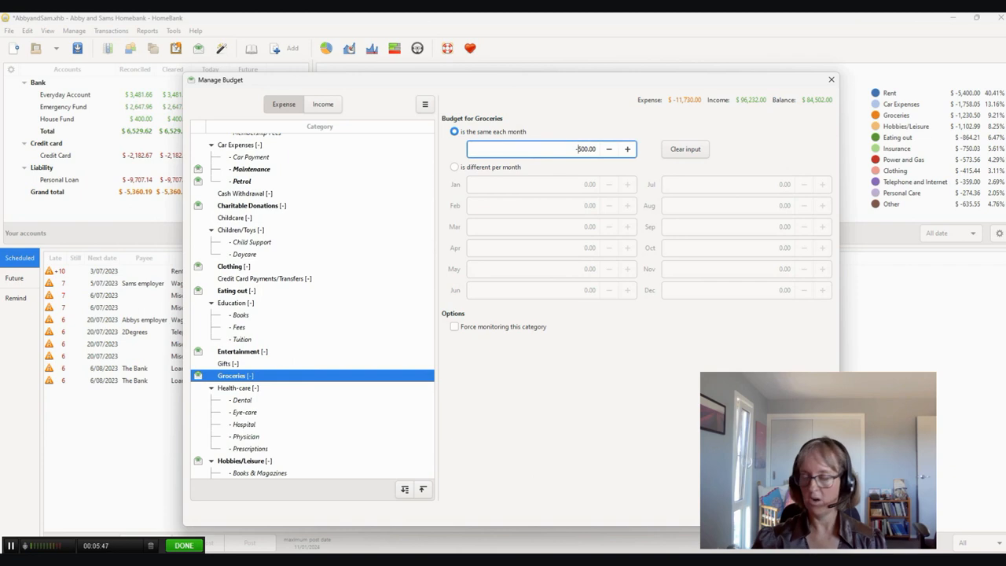
- Set the January through May budgets for Home-owner's/Renter's insurance to 0
scroll(299, 362, "down", 5)
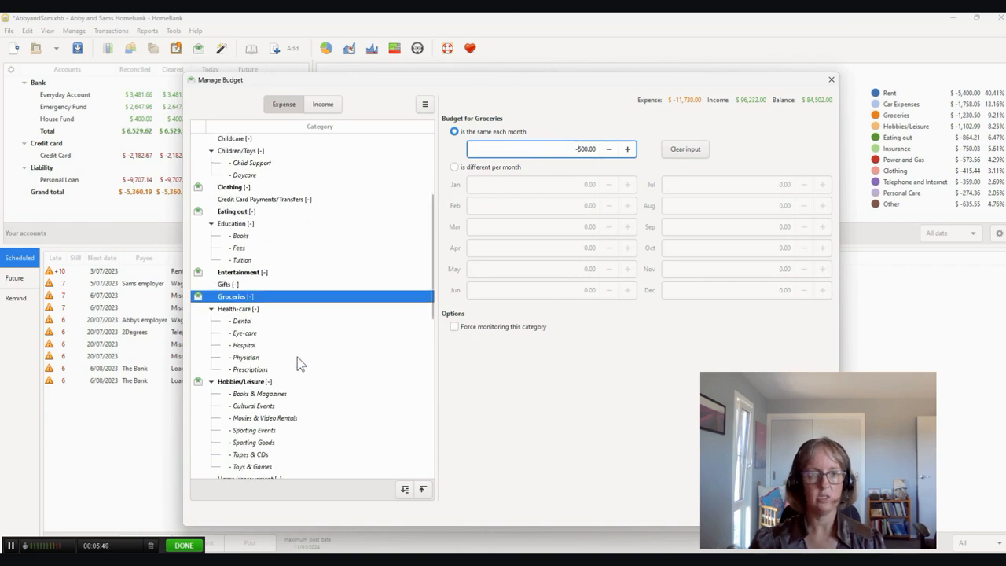
scroll(339, 316, "down", 2)
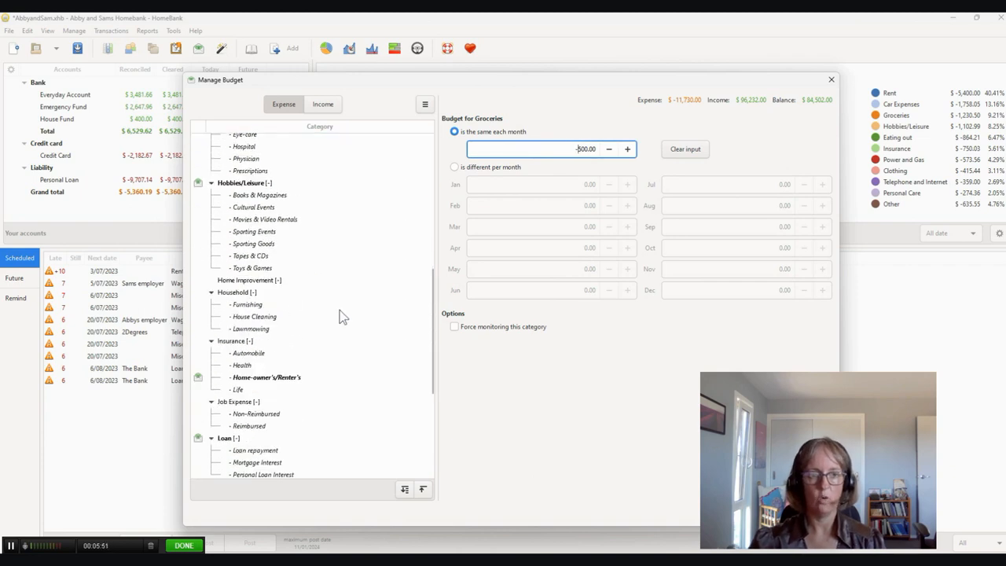
scroll(340, 296, "down", 1)
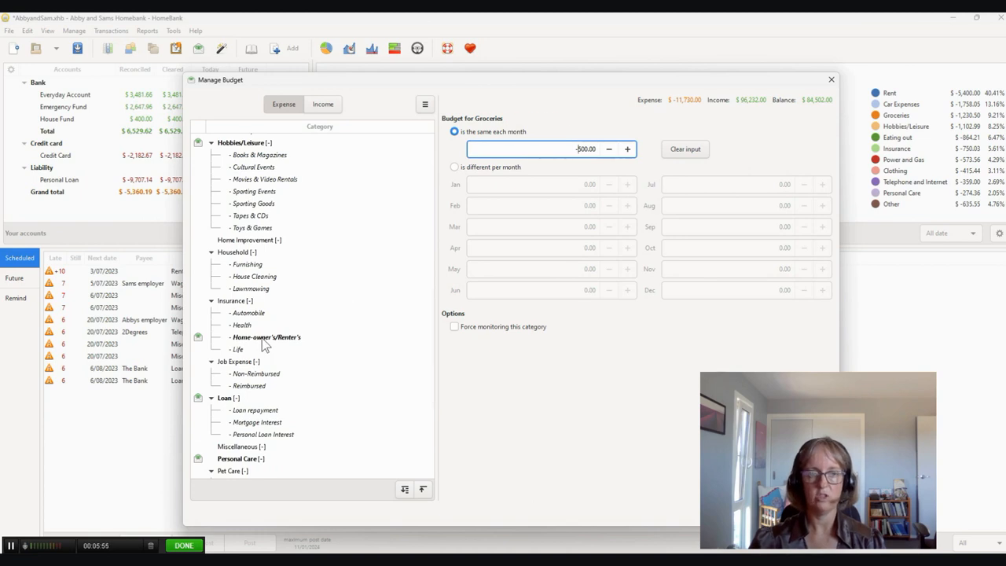
left_click(262, 341)
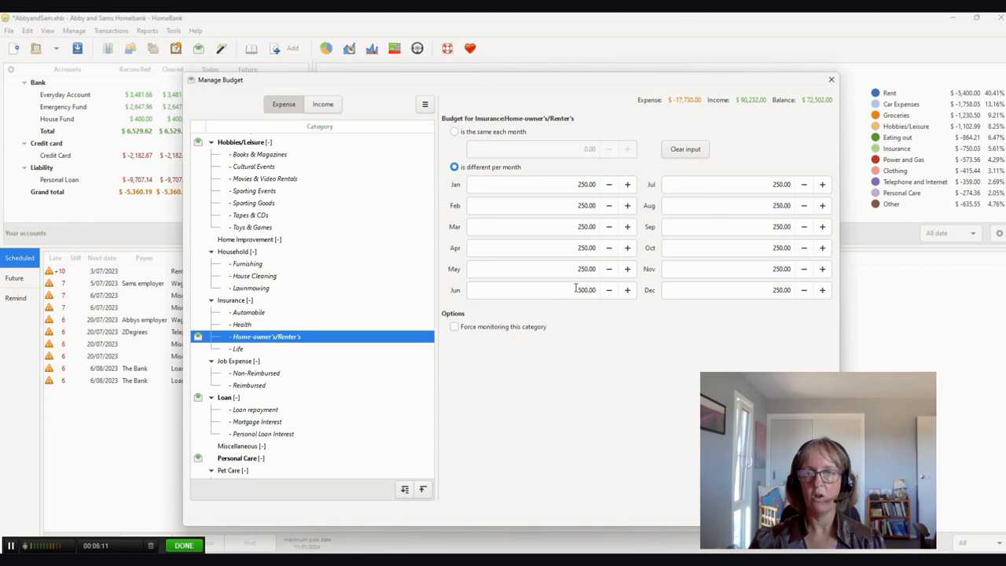
left_click(609, 186)
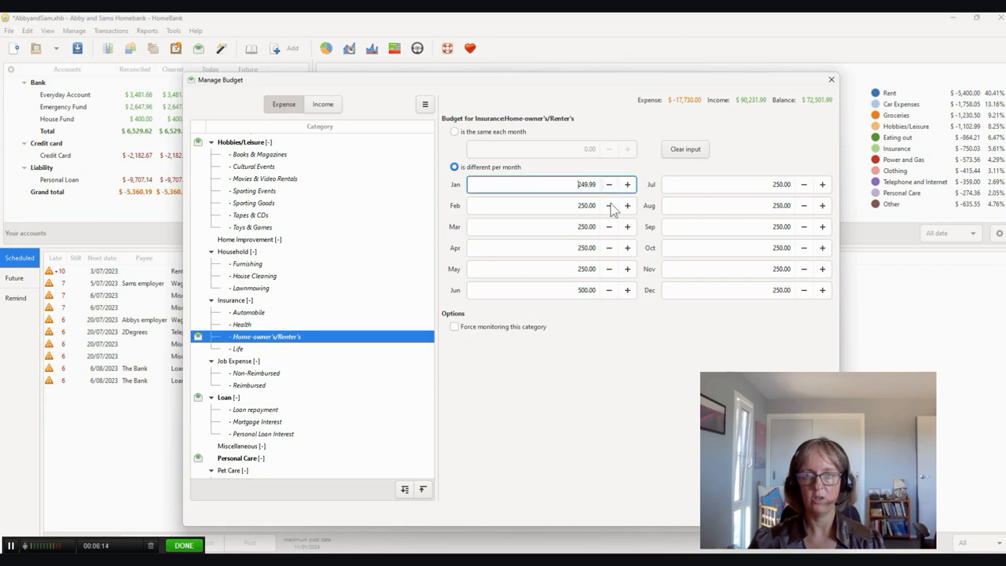
double_click(570, 182)
type("0")
key("Tab")
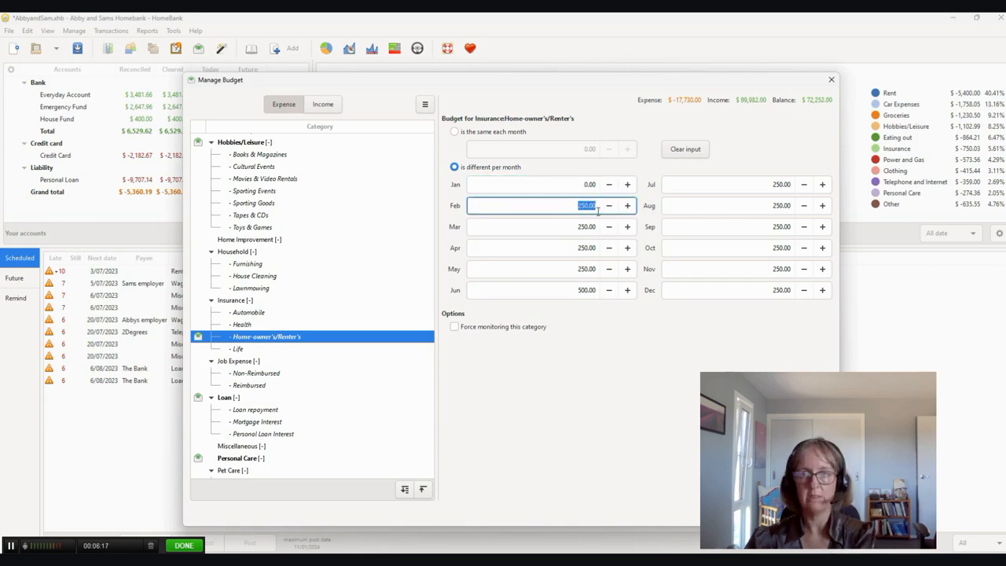
type("0")
key("Tab")
type("20")
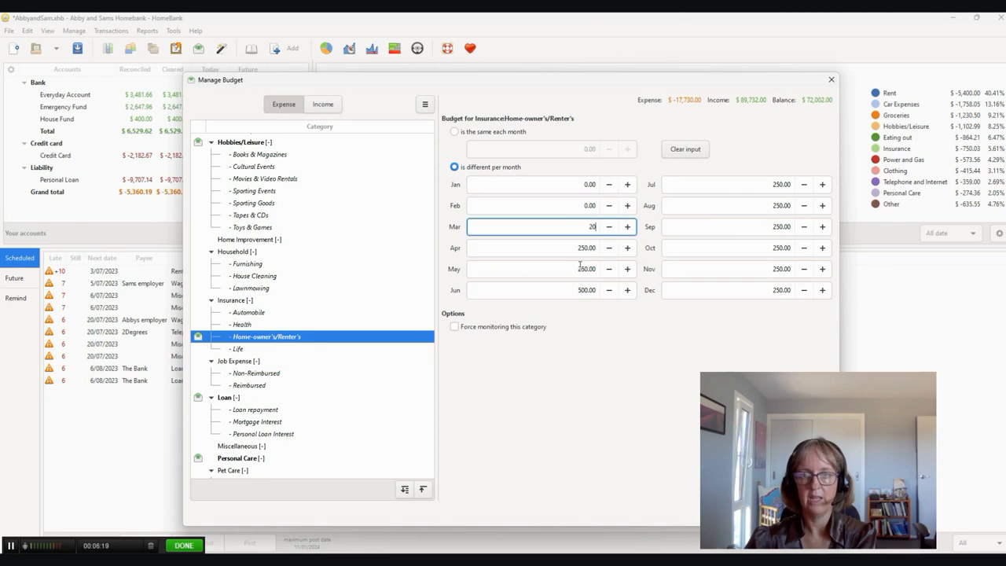
left_click(580, 247)
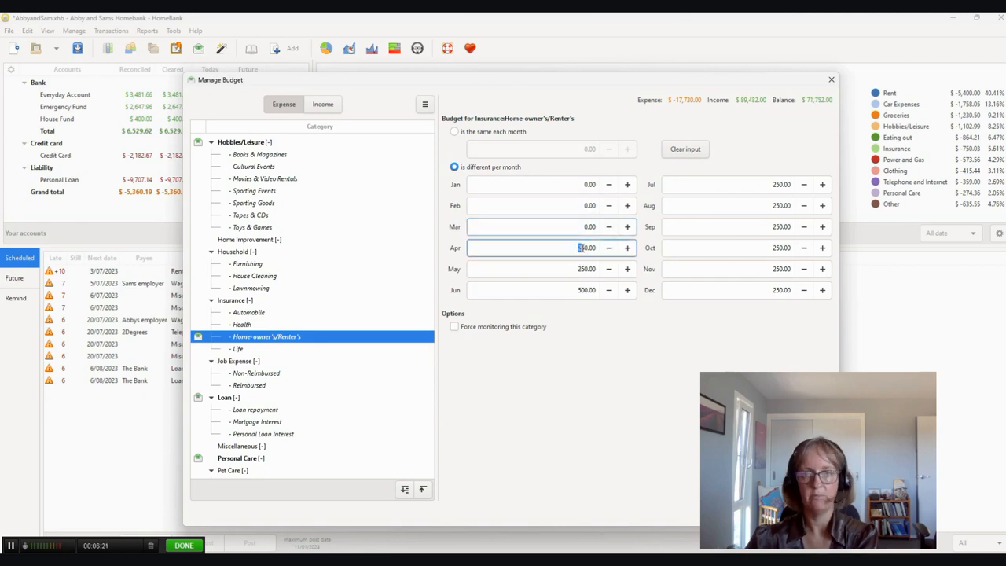
type("0")
double_click(582, 269)
type("0")
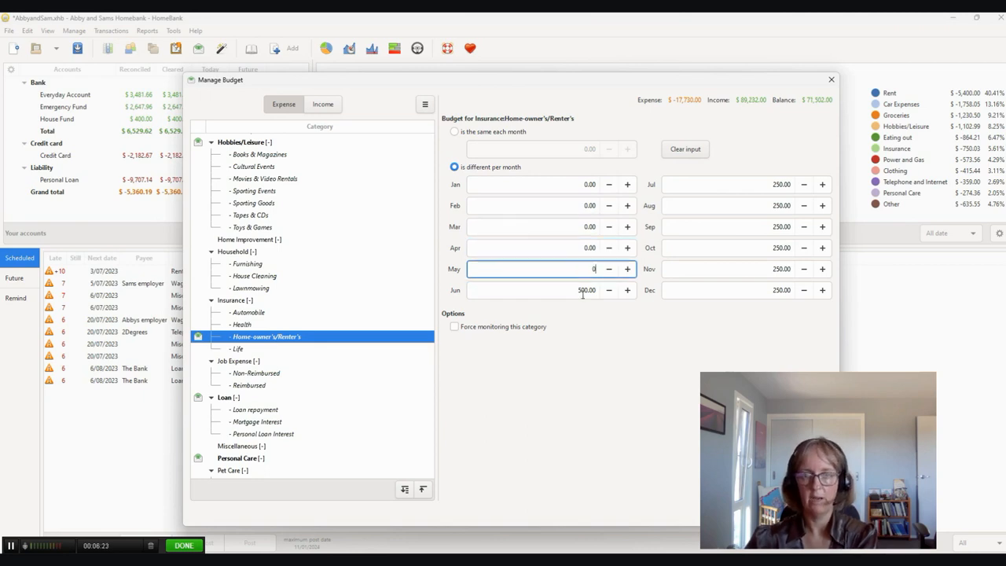
- Set the June budget for Home-owner's/Renter's insurance to -250 and its July through December amounts to 0
double_click(600, 290)
type("-250")
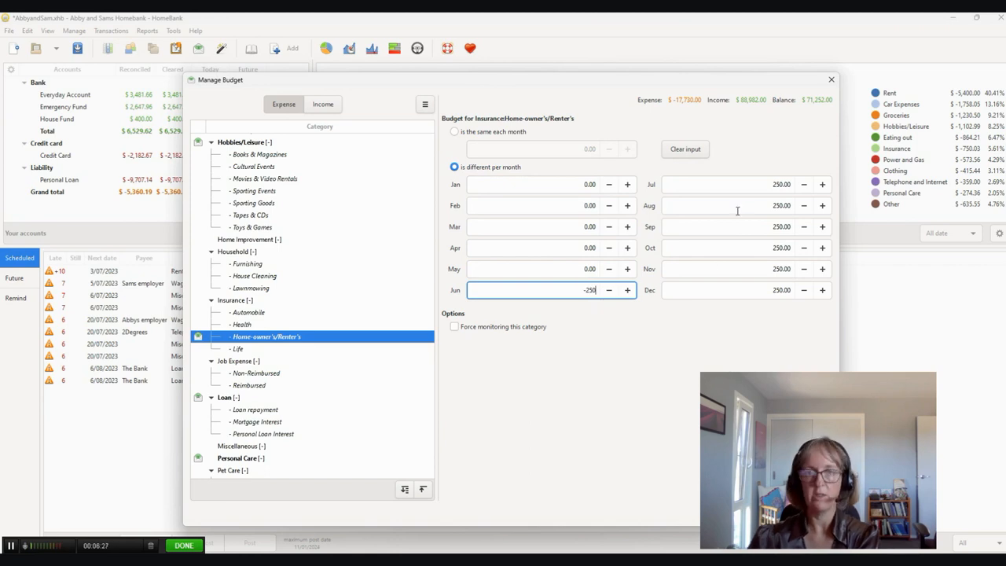
left_click_drag(758, 184, 792, 291)
type("000000")
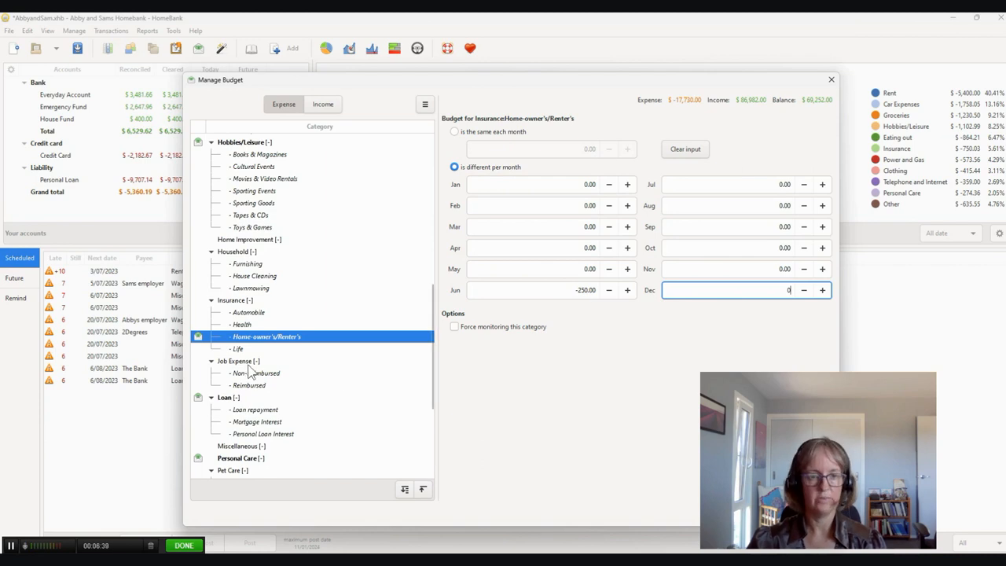
- Set the same-each-month budgets to -250.00 for Life insurance and -70.00 for Loan
left_click(239, 350)
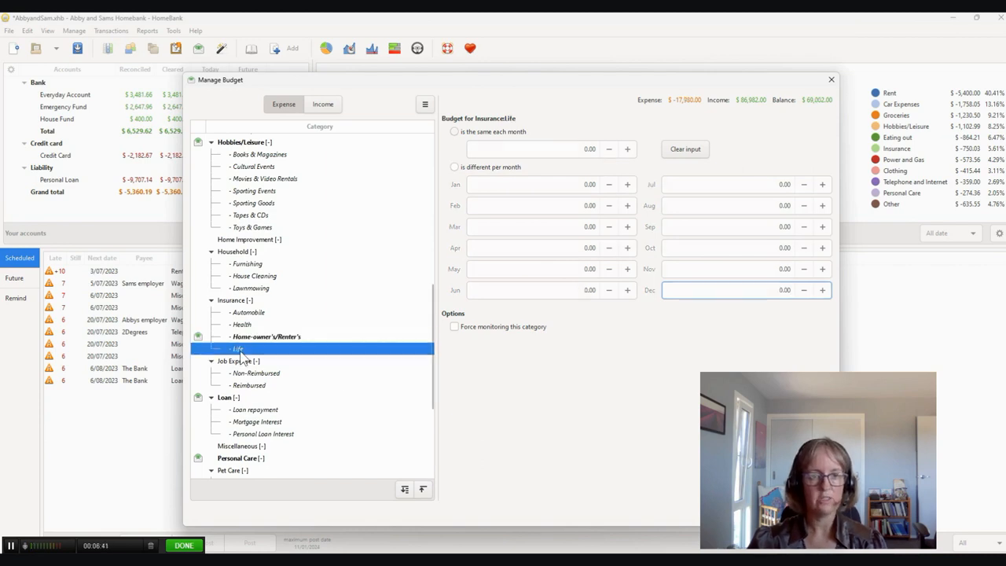
left_click(242, 325)
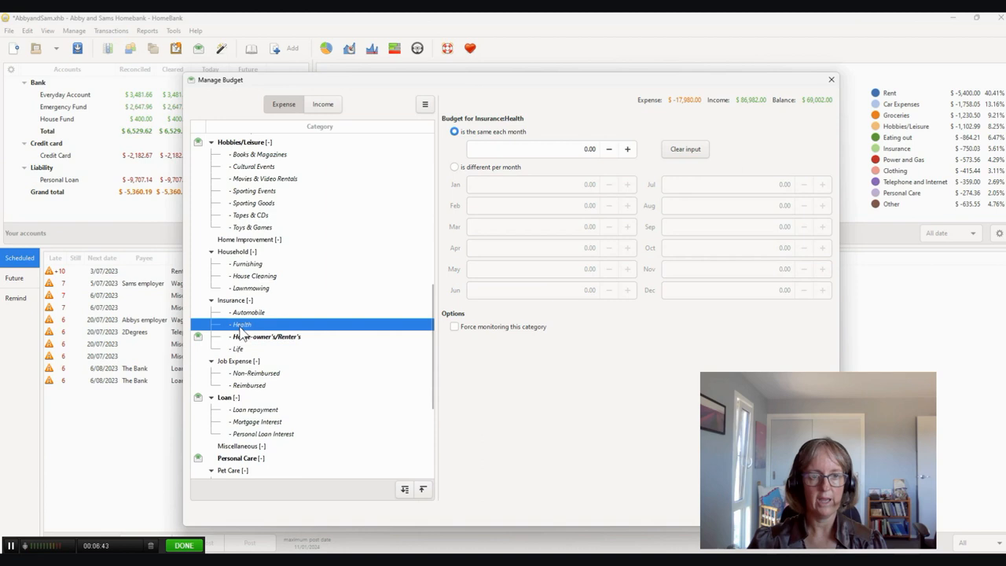
left_click(239, 348)
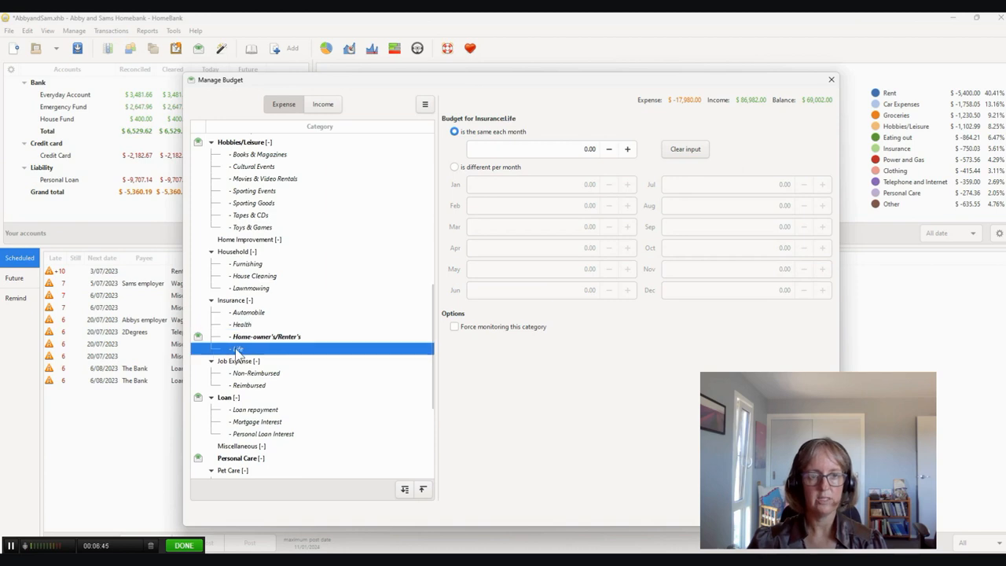
left_click(571, 148)
type("-250")
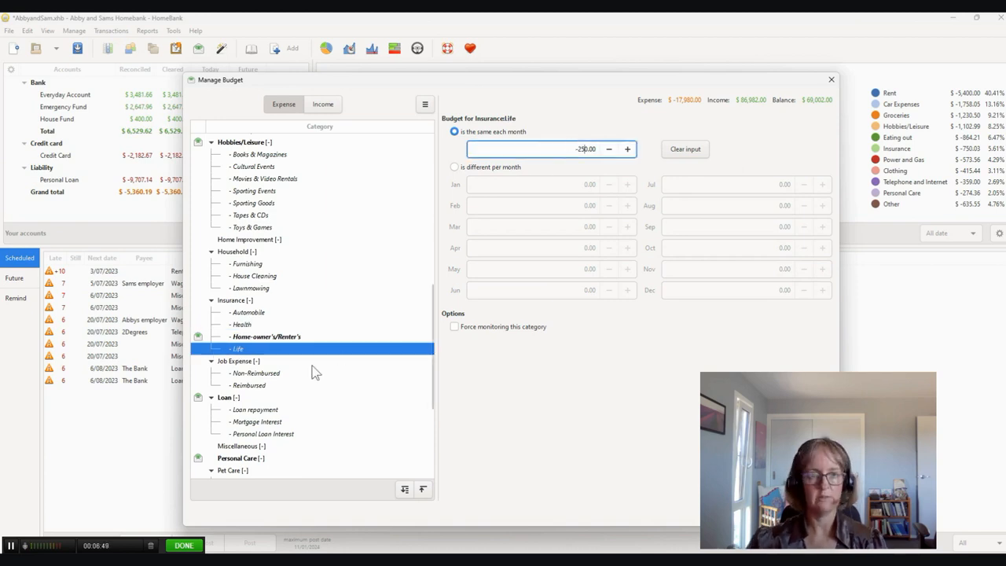
left_click(308, 399)
left_click(582, 149)
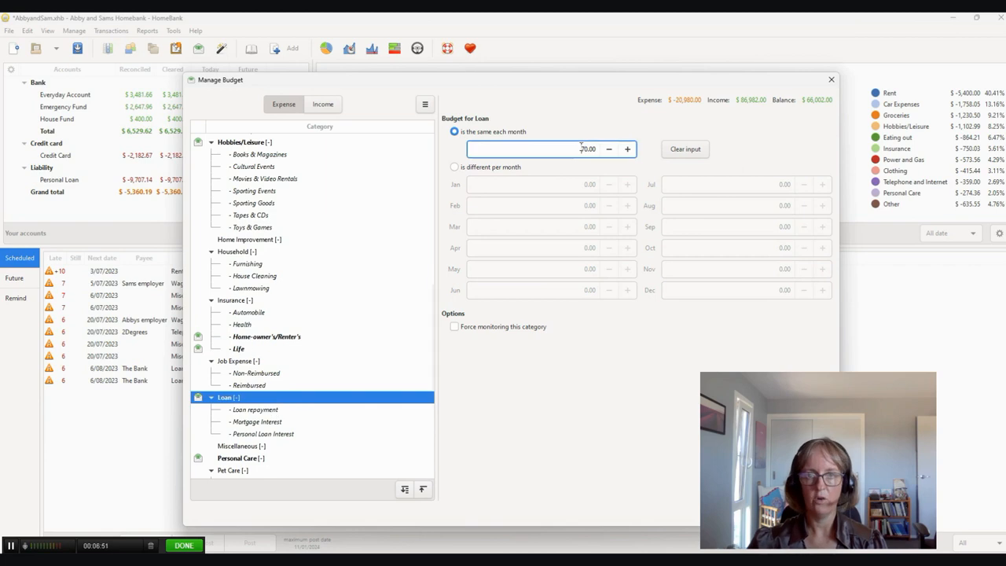
- Set the same-each-month budgets to -91.00 for Personal Care and -190.00 for Power and Gas
scroll(259, 385, "down", 3)
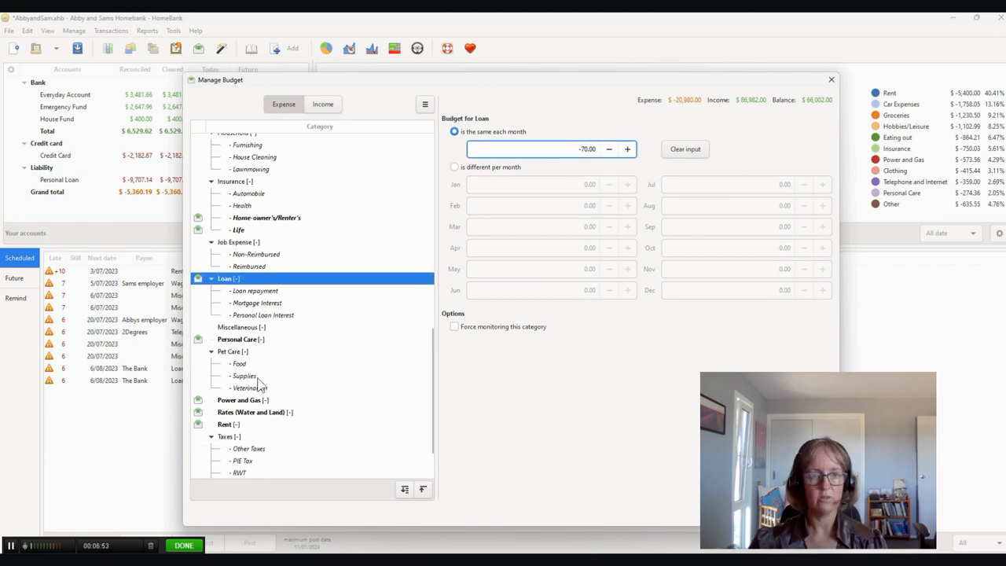
left_click(252, 340)
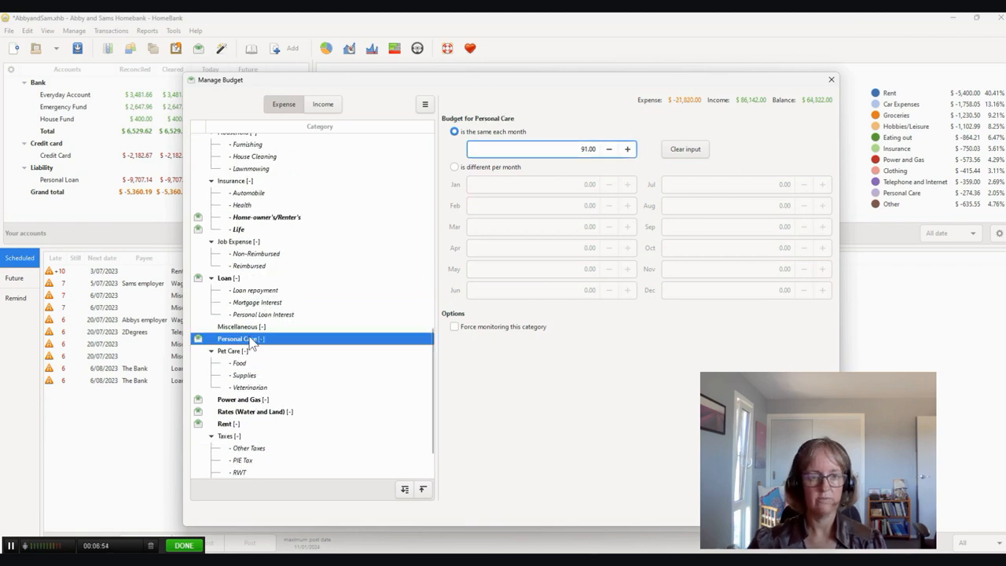
left_click(574, 148)
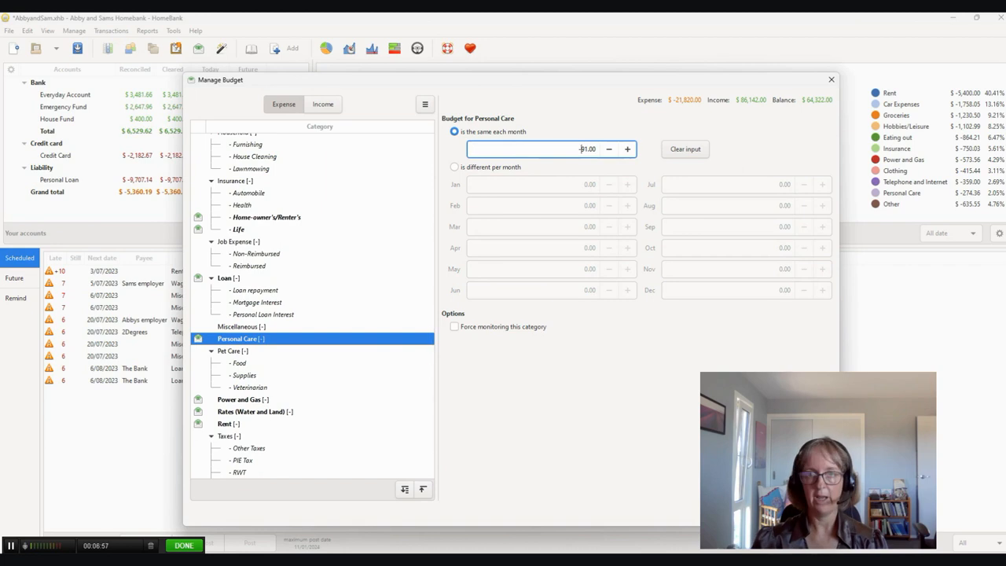
left_click(247, 402)
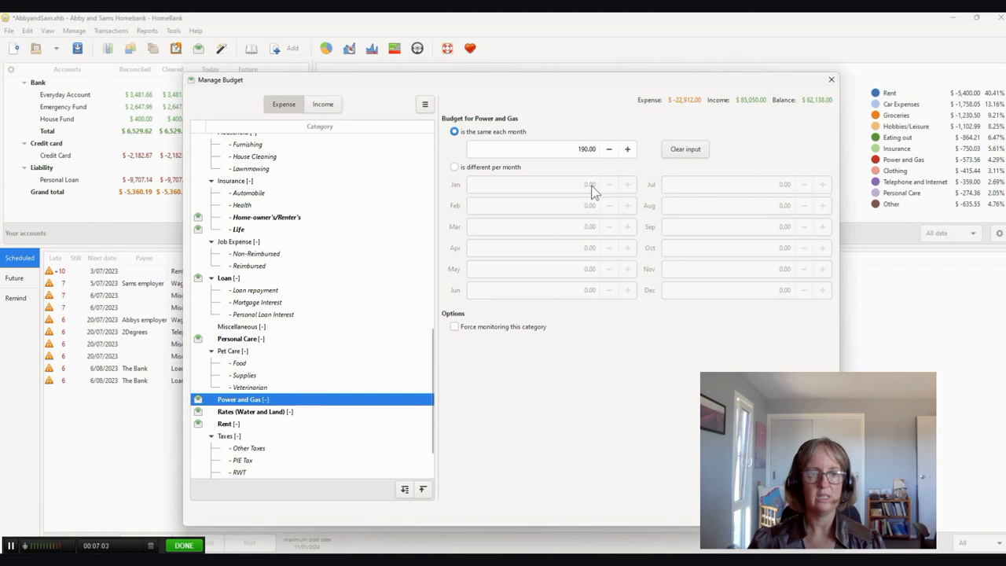
left_click(580, 149)
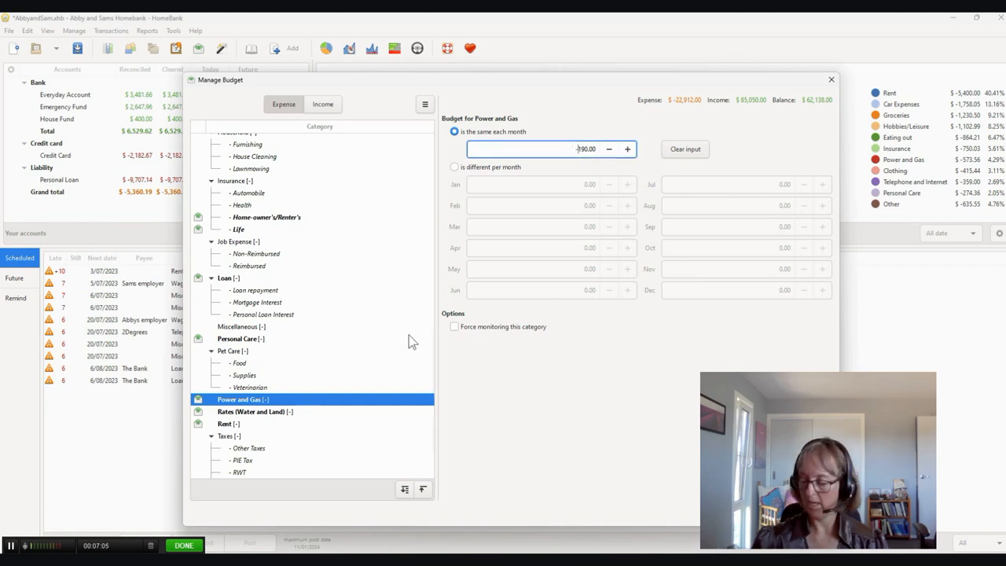
- Set the March, May, August and November budgets for Rates (Water and Land) to -30.00 each
left_click(268, 412)
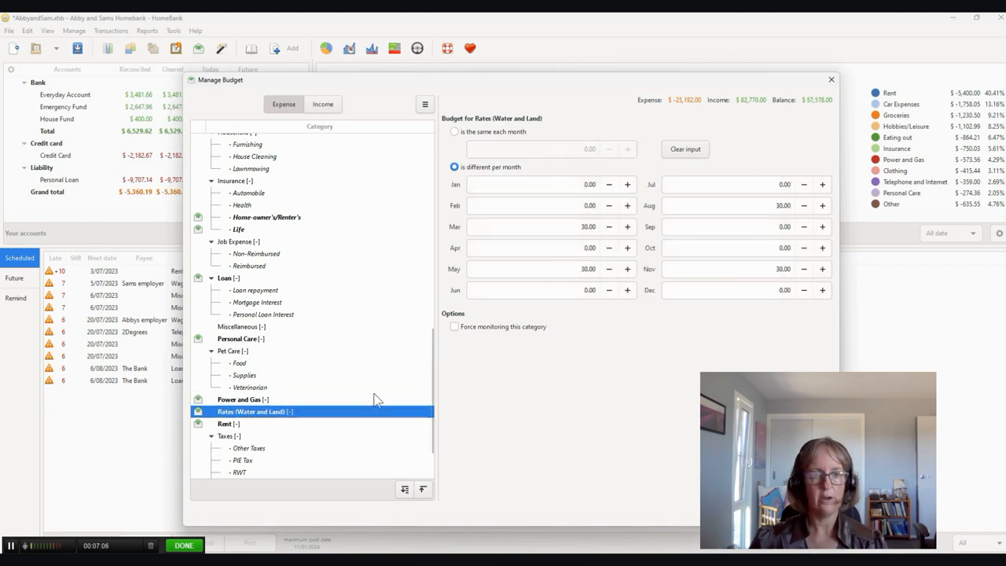
left_click(577, 226)
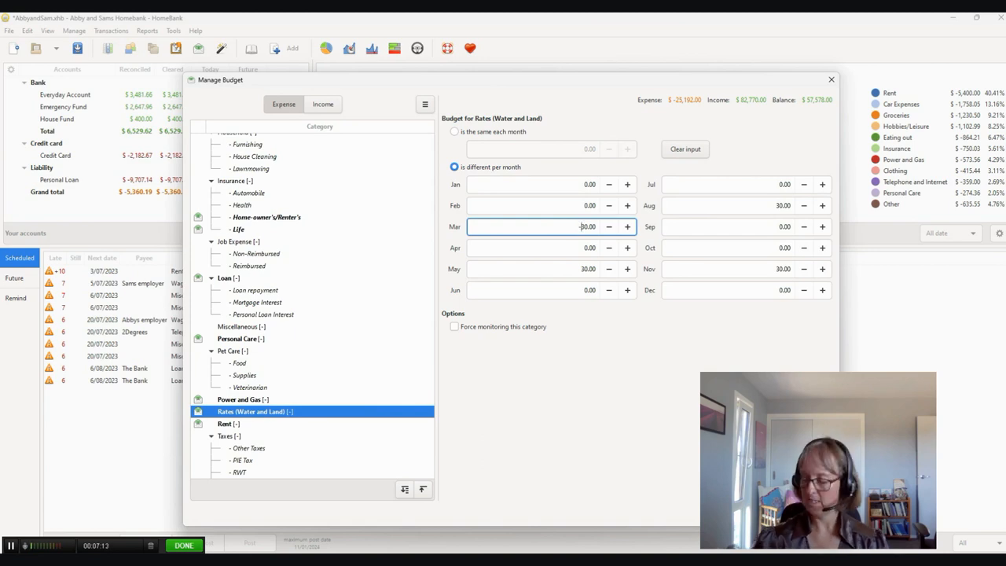
type("-")
left_click(580, 270)
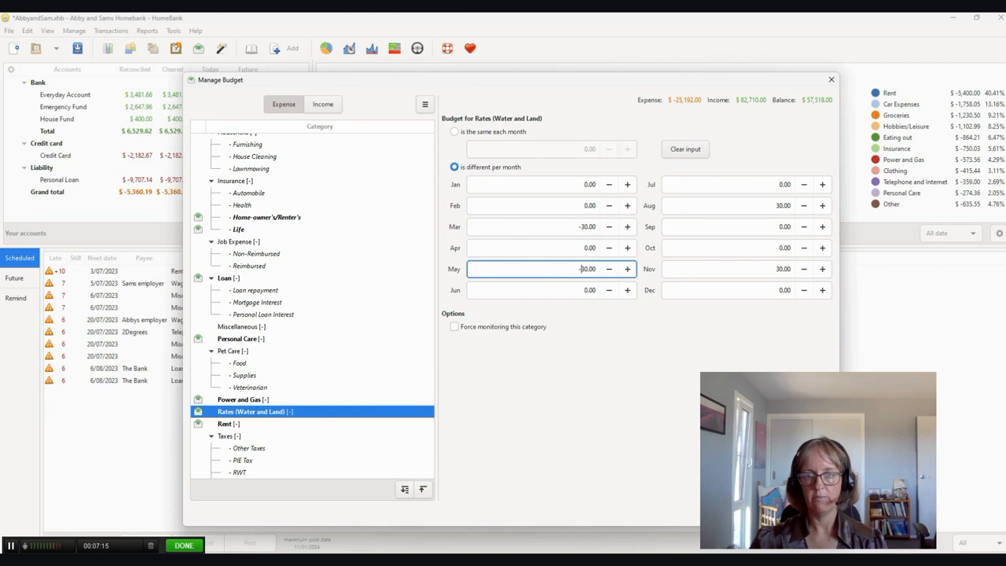
type("-")
left_click(762, 206)
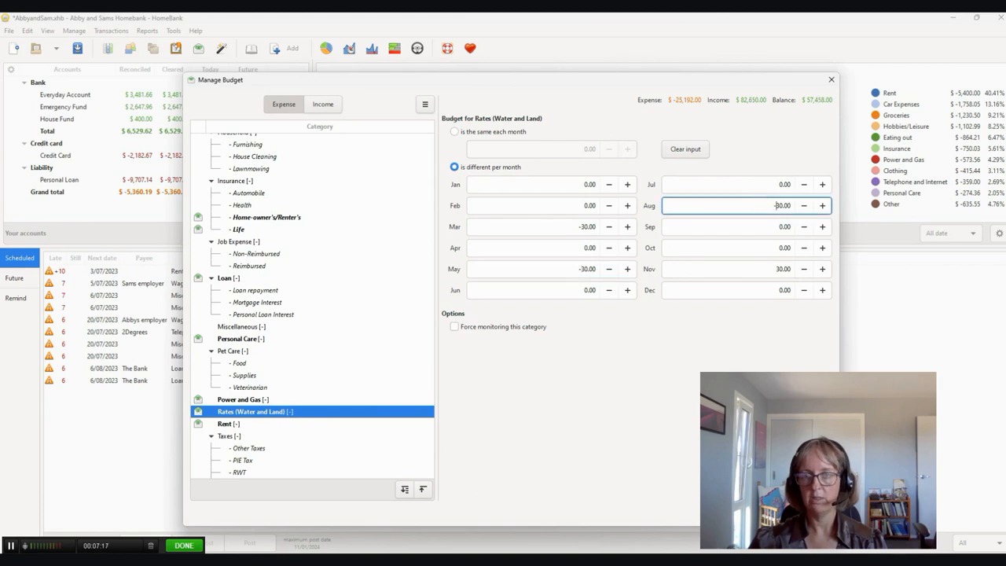
type("-")
left_click(774, 270)
type("-")
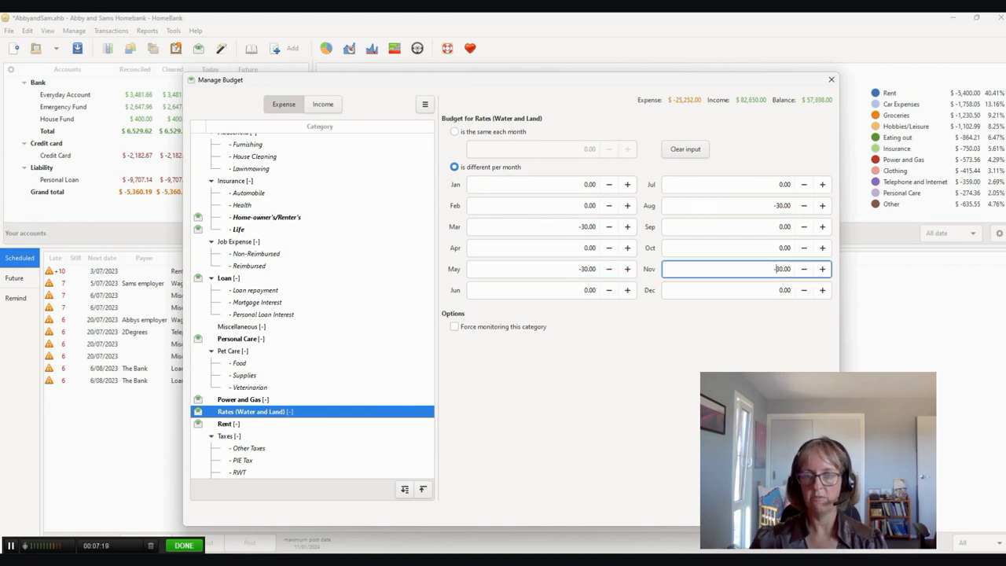
- Set the same-each-month budgets to -1800.00 for Rent and -120.00 for Telephone and Internet, and close the budget manager
scroll(226, 414, "down", 2)
left_click(228, 363)
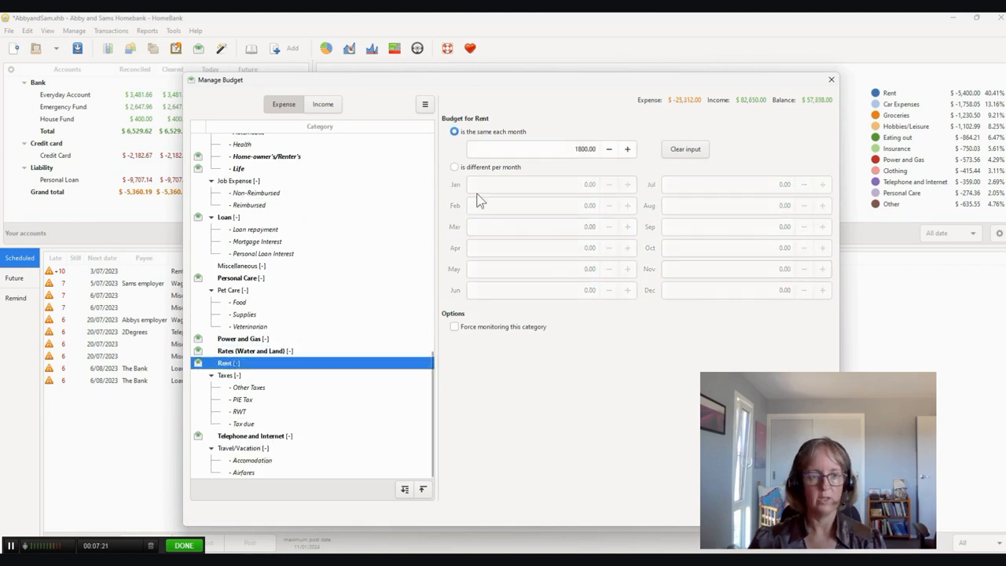
left_click(565, 148)
type("-")
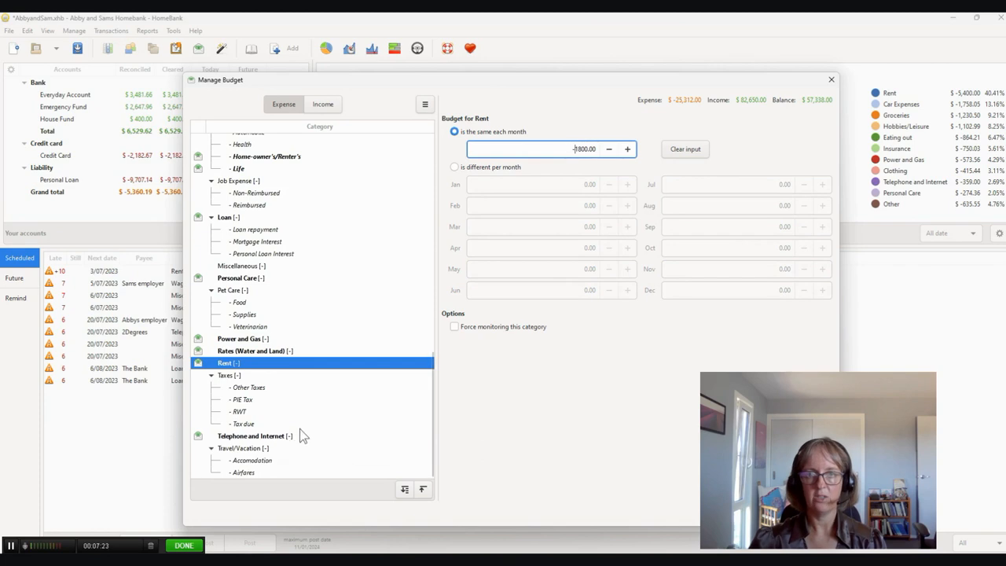
left_click(243, 437)
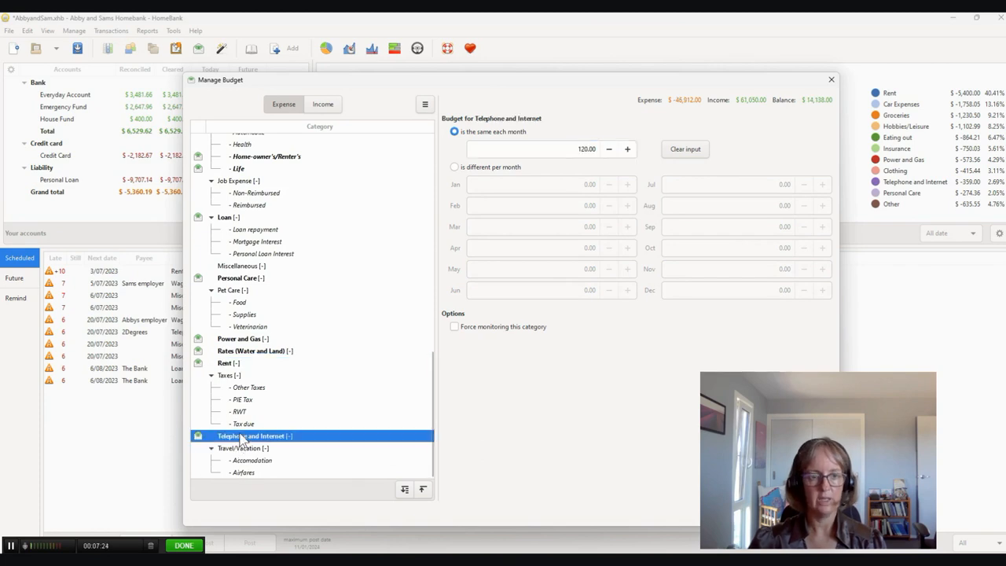
left_click(578, 148)
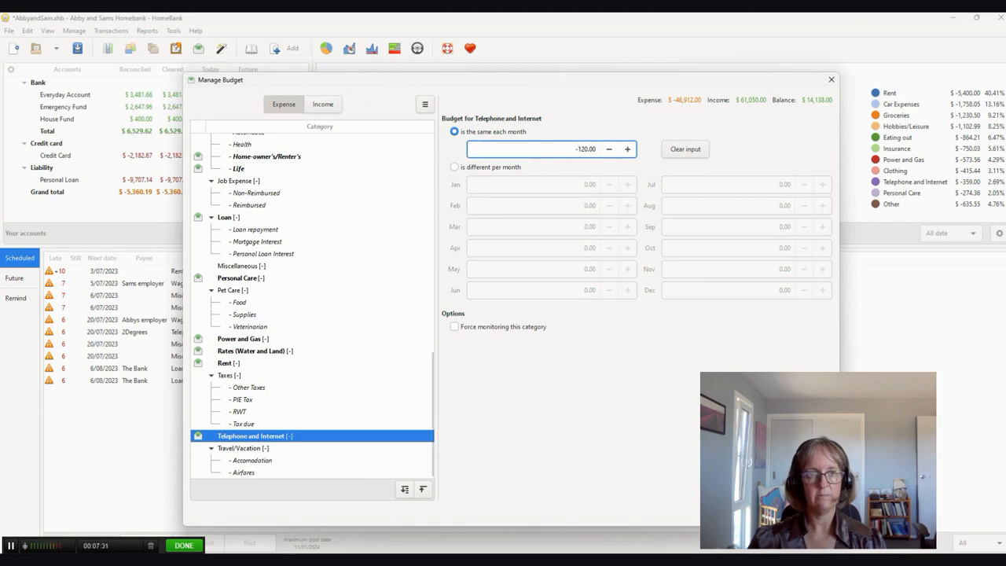
key("Escape")
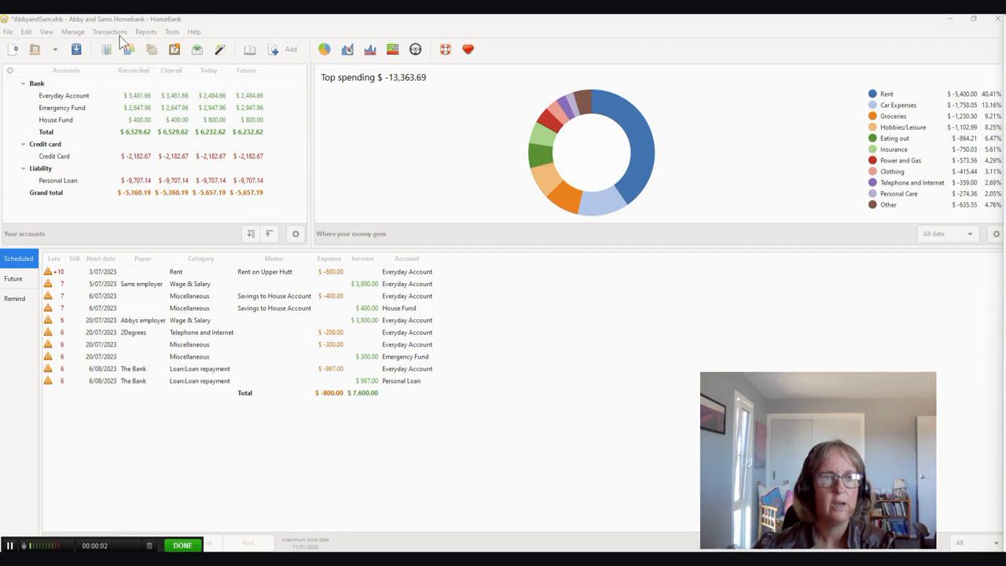
- Open the Budget report for May 2023 and review the Car Expenses transaction details and the bar chart of all categories
left_click(145, 31)
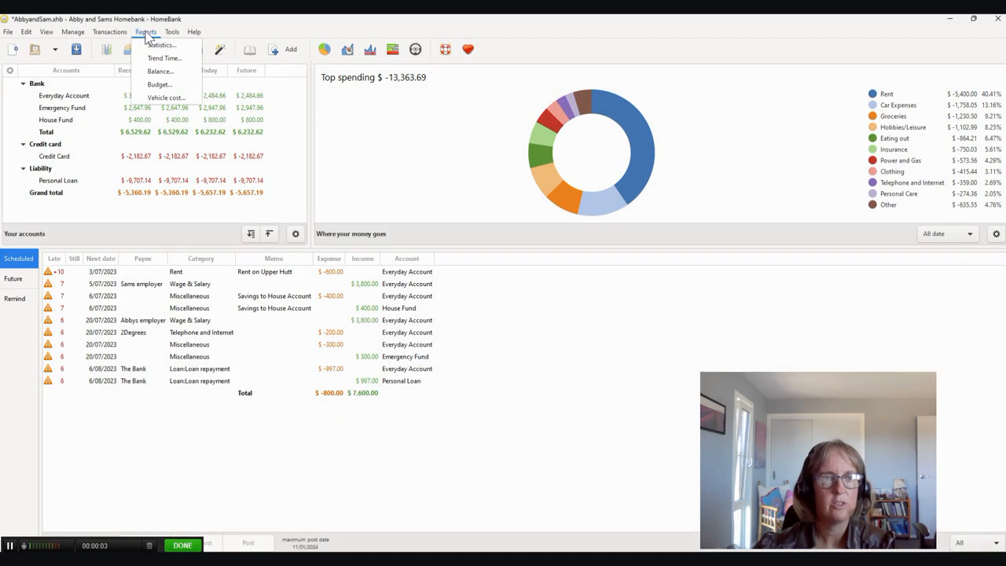
left_click(160, 87)
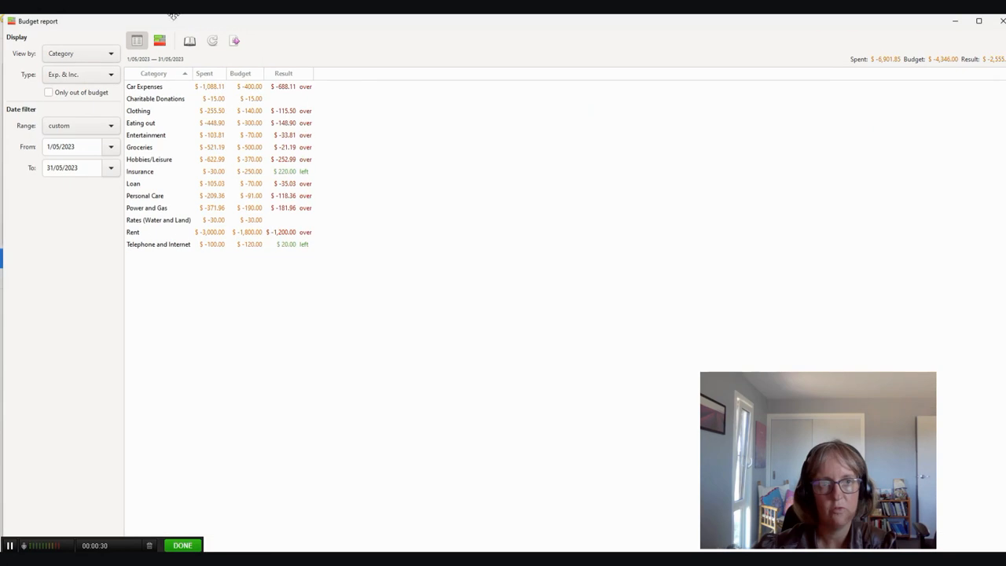
left_click(188, 41)
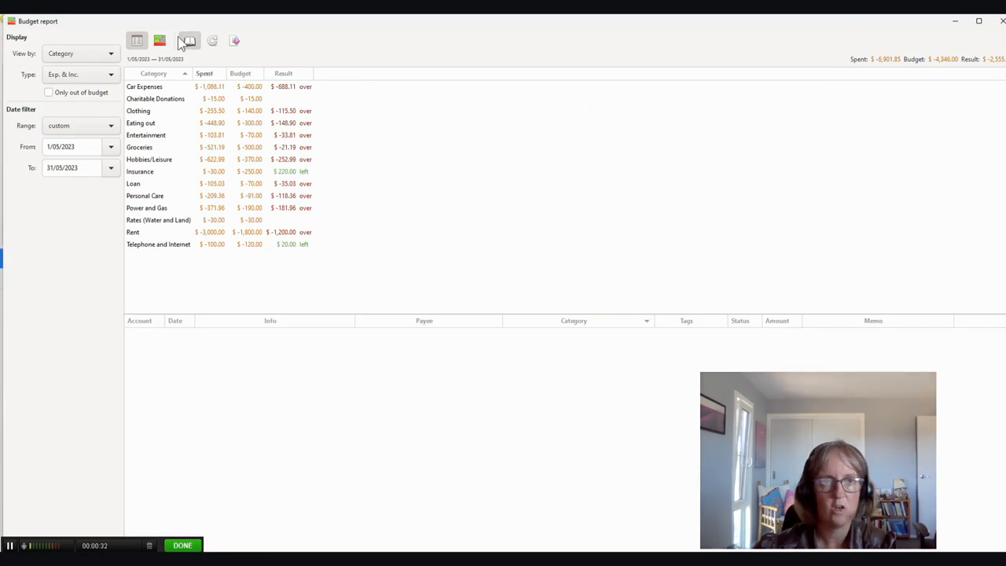
left_click(155, 88)
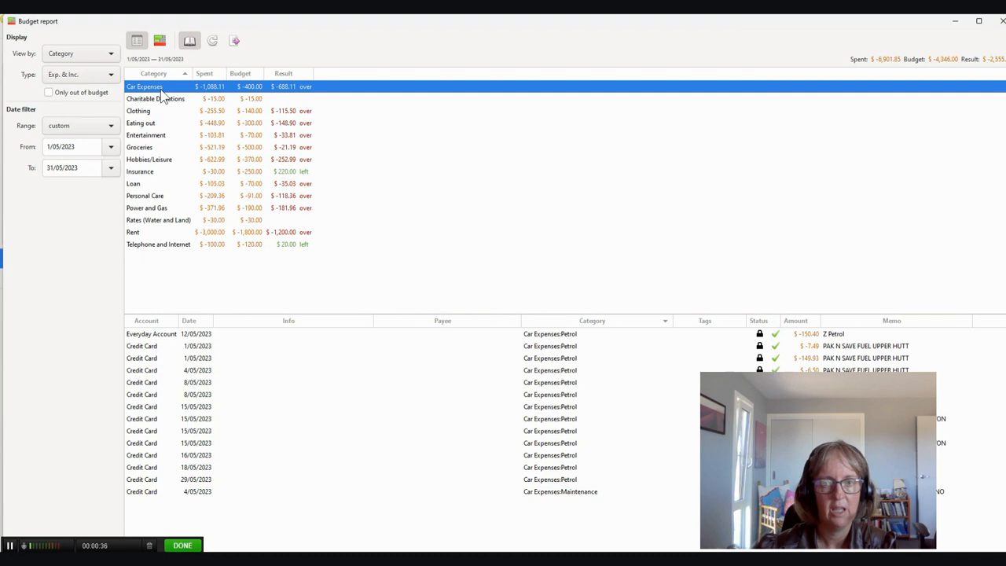
left_click(160, 40)
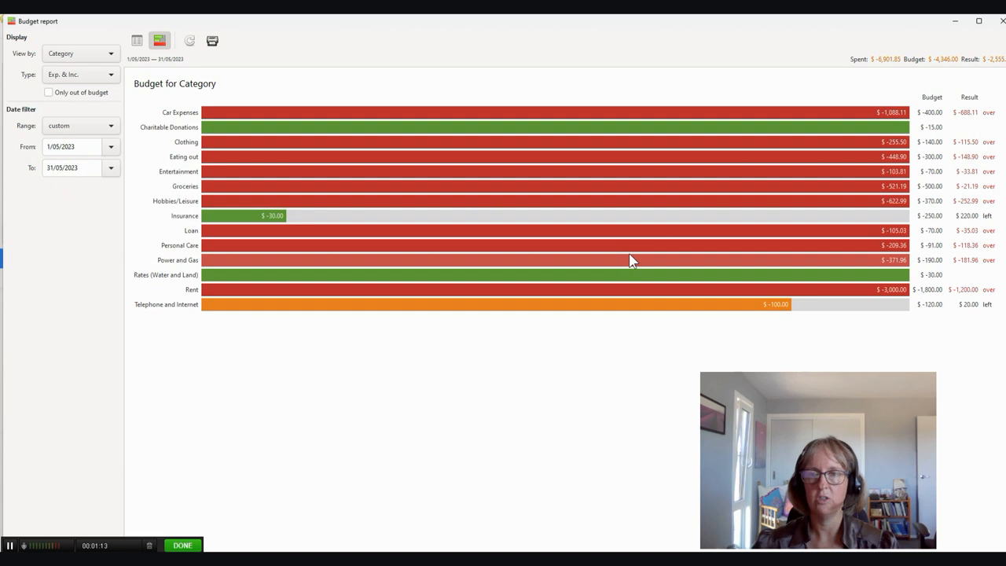
left_click(137, 40)
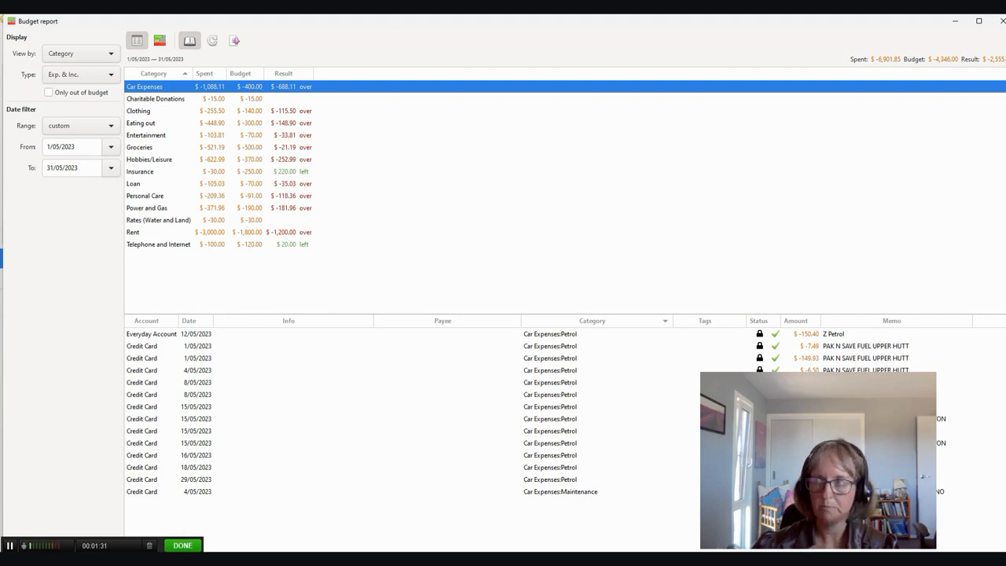
- Review average monthly spending for May and June 2023 in the Statistics Report, and minimise both report windows
left_click(1005, 110)
left_click_drag(1005, 110, 551, 15)
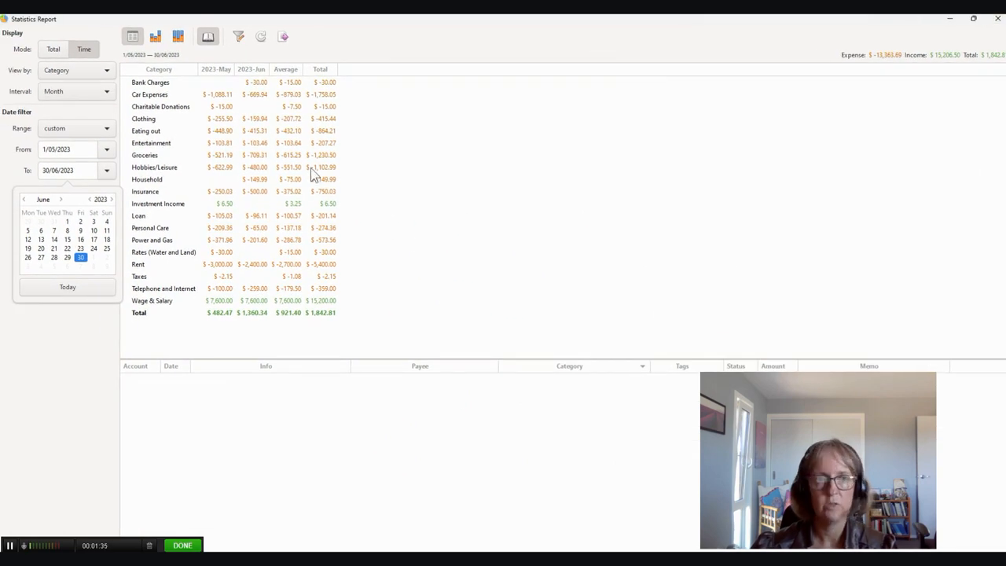
left_click(42, 351)
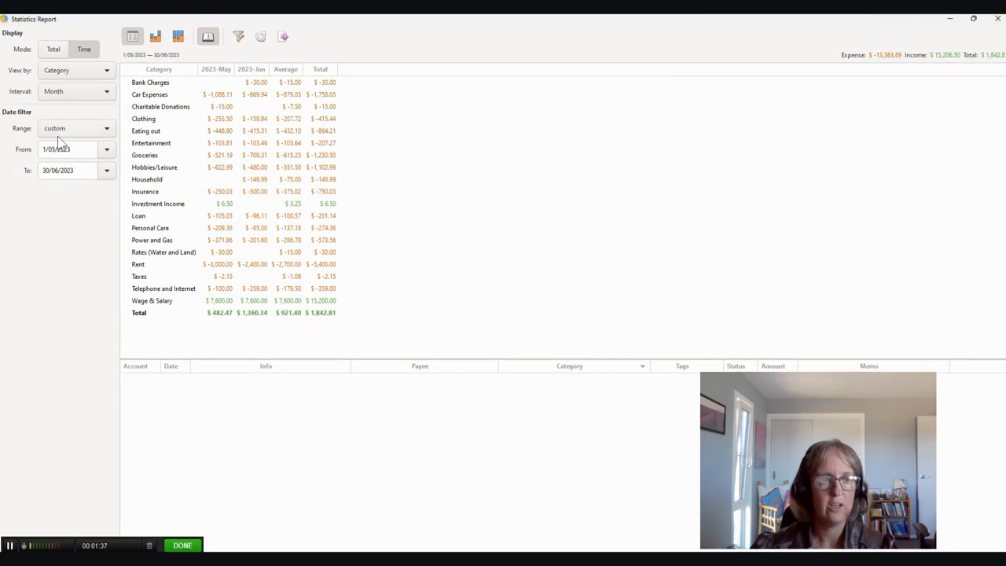
left_click(107, 173)
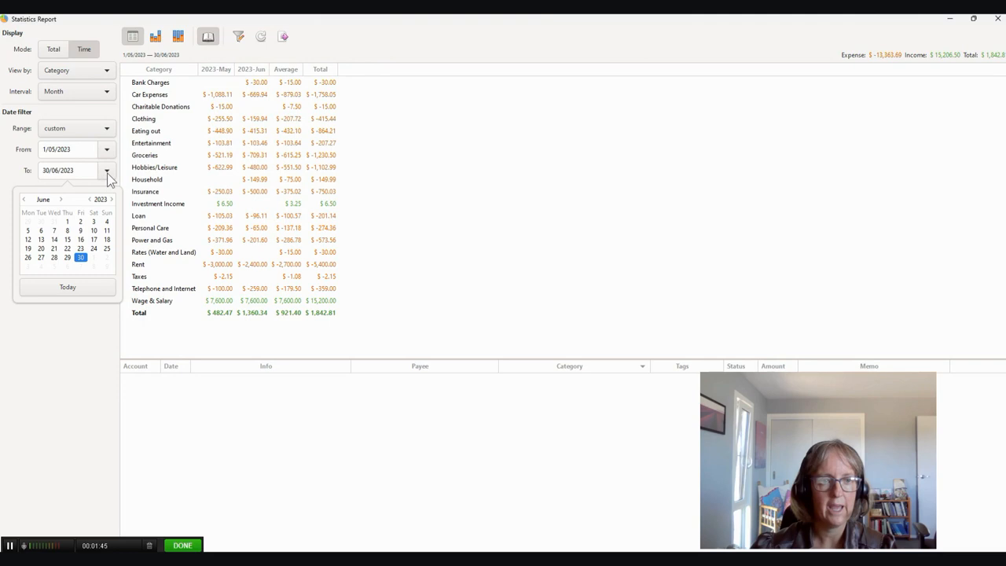
left_click(107, 172)
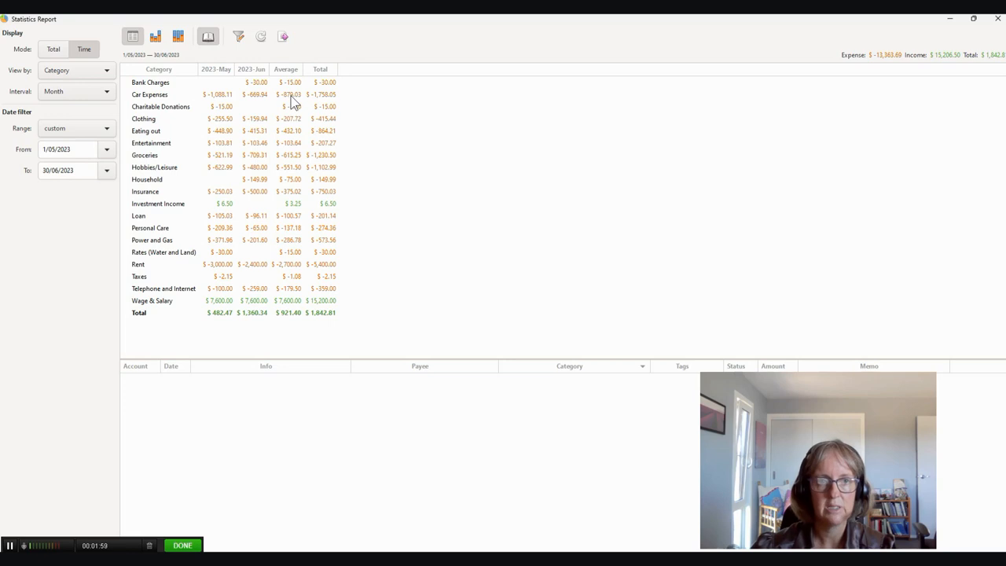
left_click(949, 19)
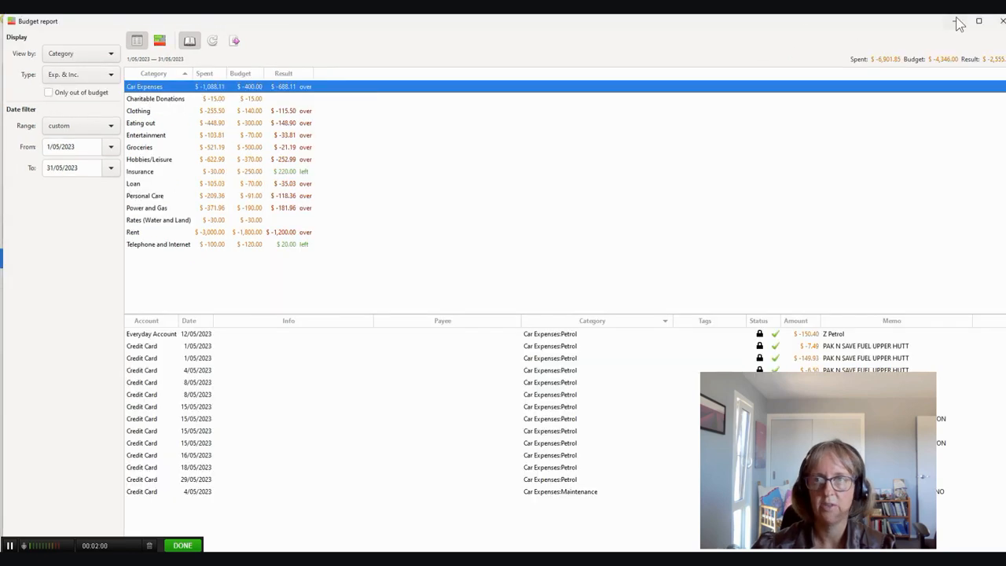
left_click(957, 22)
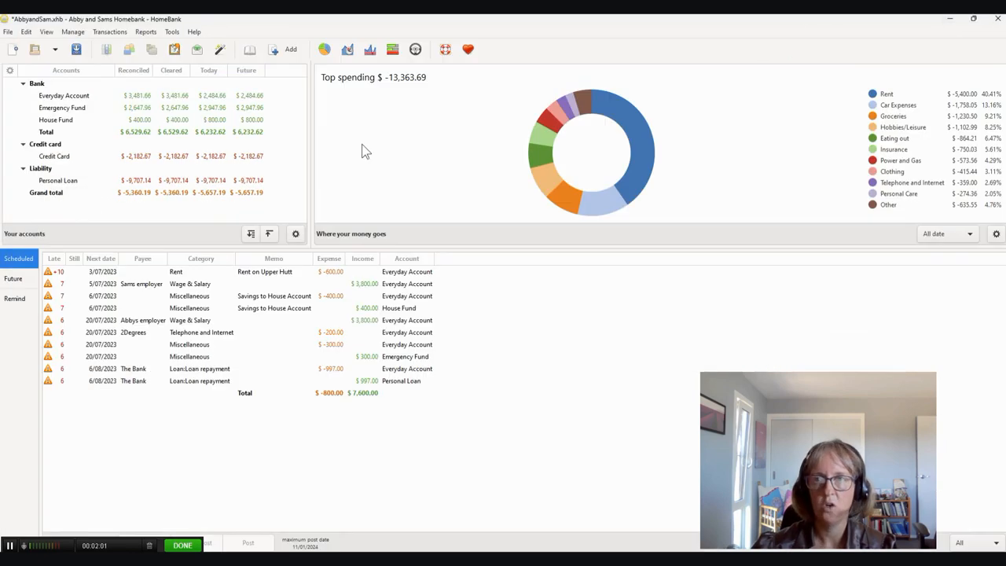
- Reopen the budget manager and set the same-each-month budget for Car Expenses:Petrol to -800.00
left_click(73, 32)
left_click(87, 98)
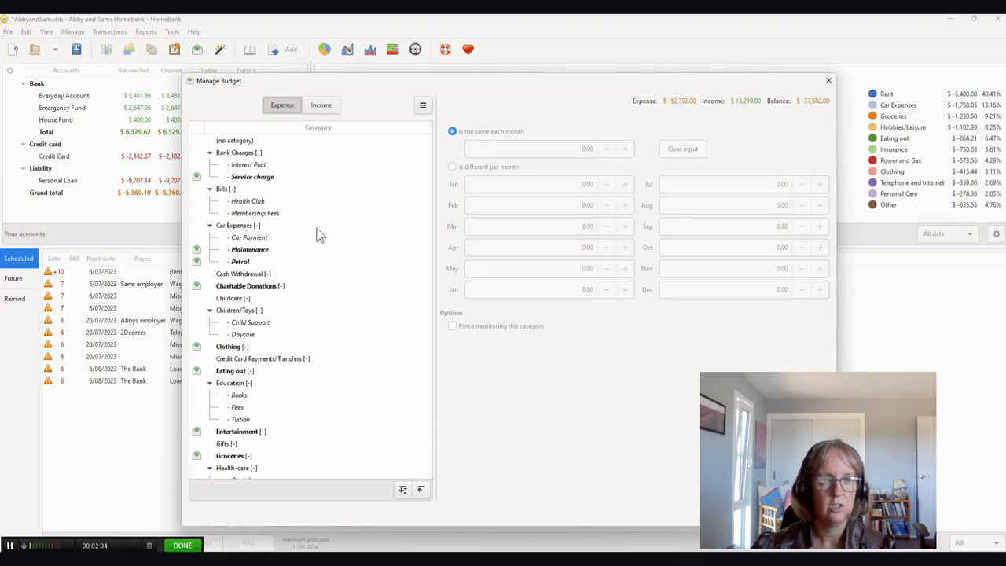
left_click(241, 261)
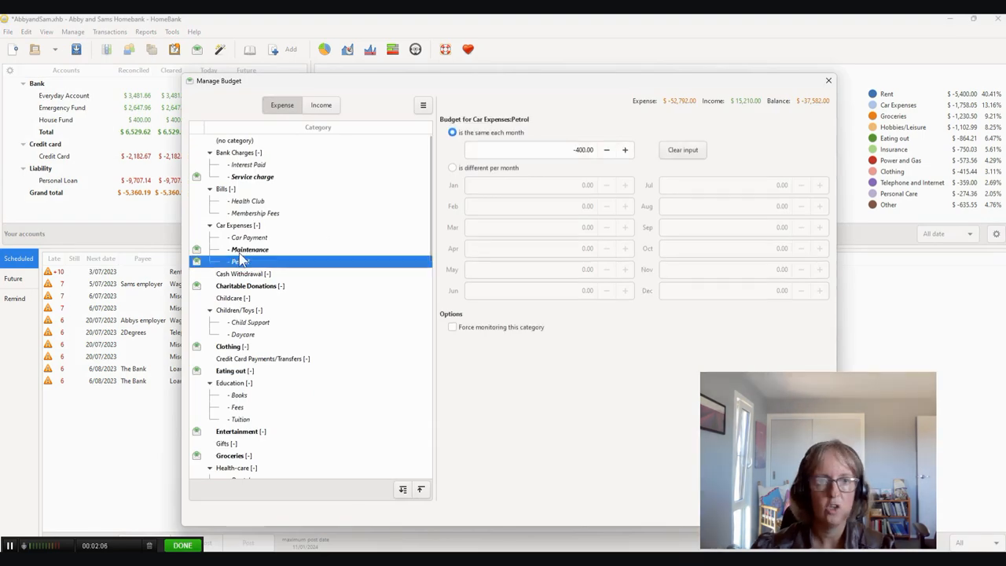
left_click(591, 150)
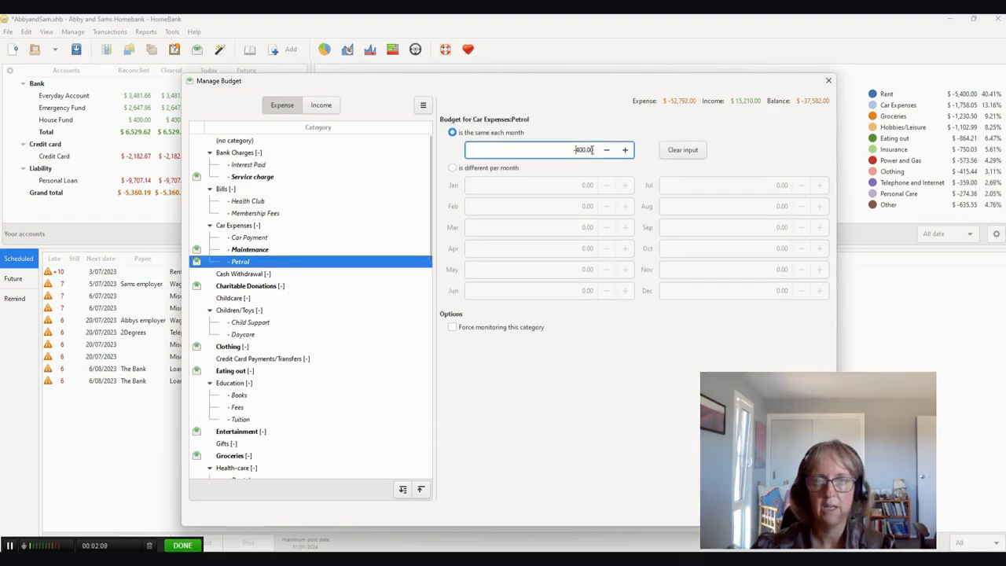
key("Delete")
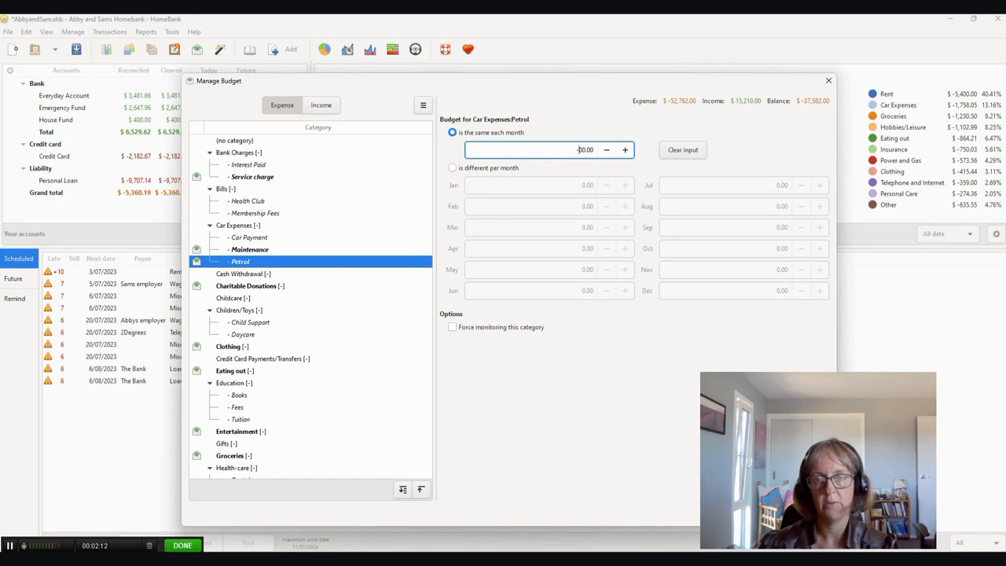
type("8")
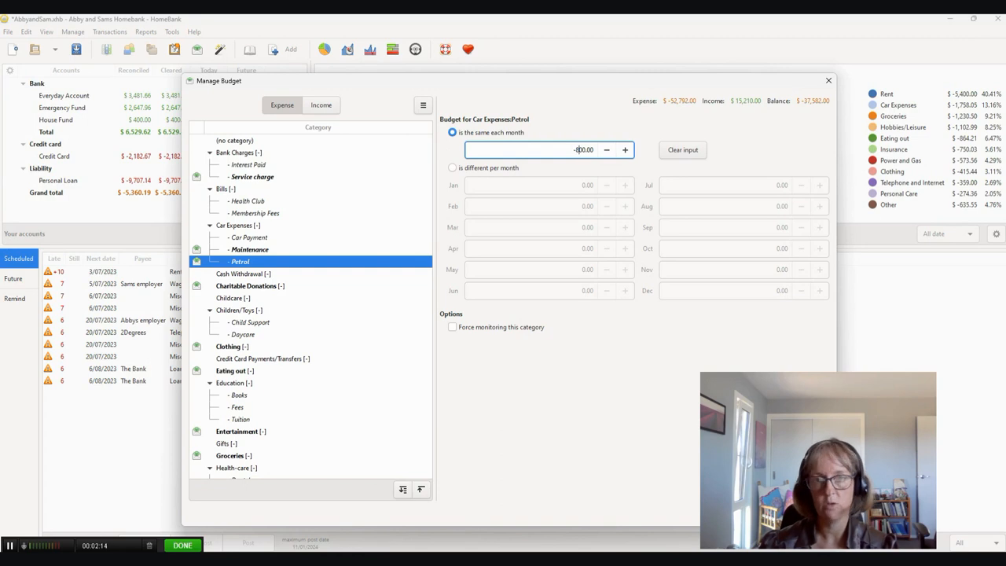
- Set the same-each-month budget for Groceries to -550.00 and close the budget manager
scroll(248, 441, "down", 1)
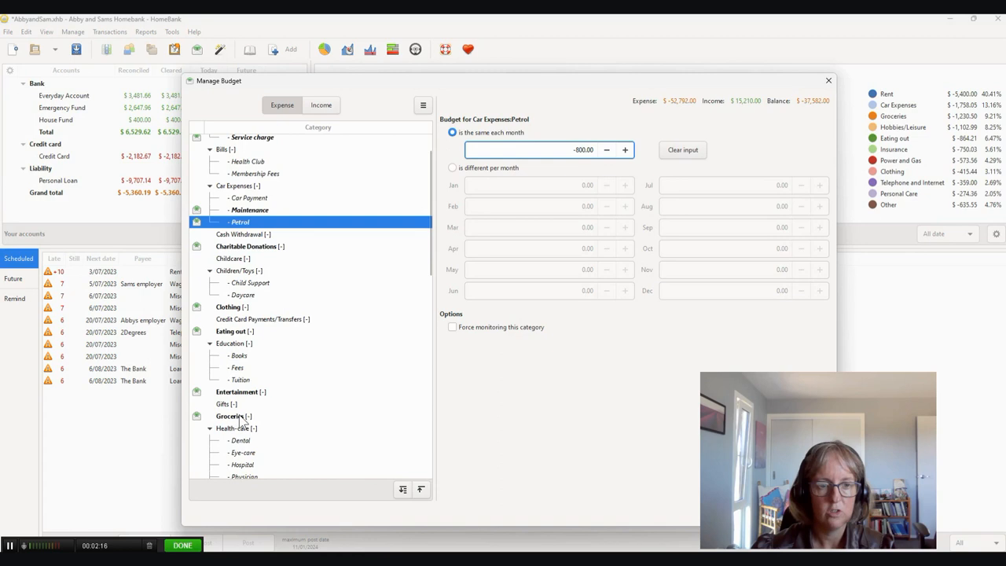
left_click(240, 417)
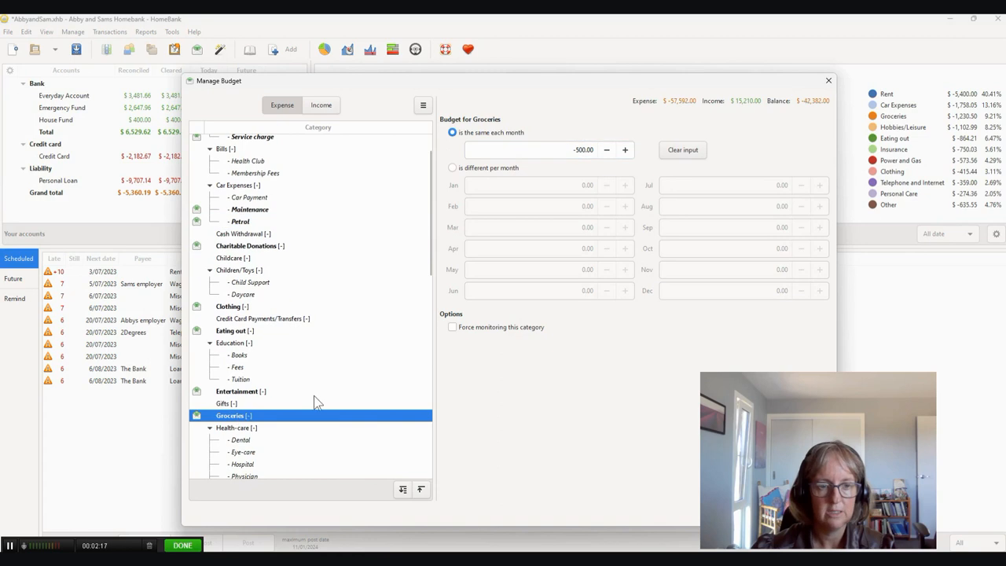
left_click(590, 150)
key("Delete")
type("5")
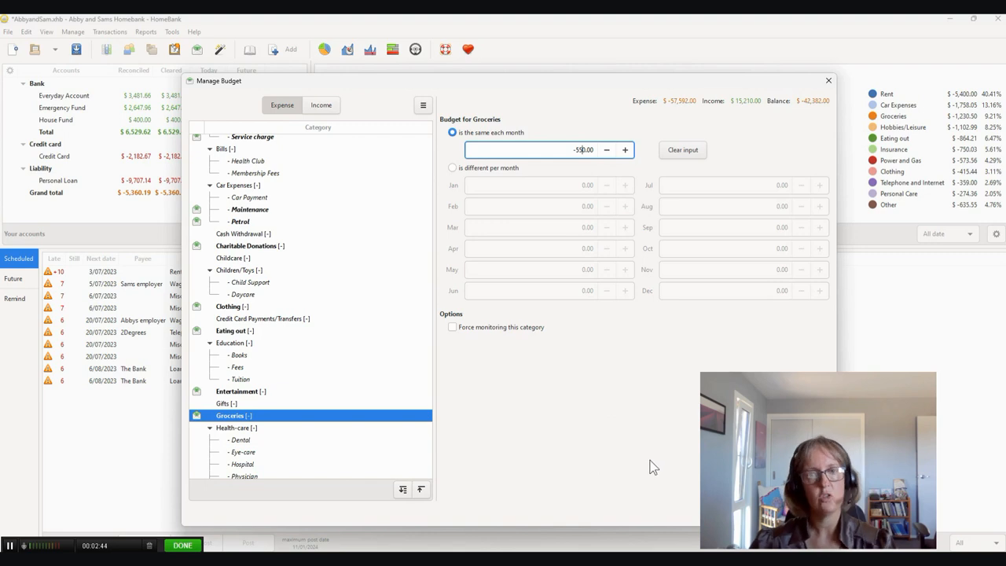
left_click(807, 512)
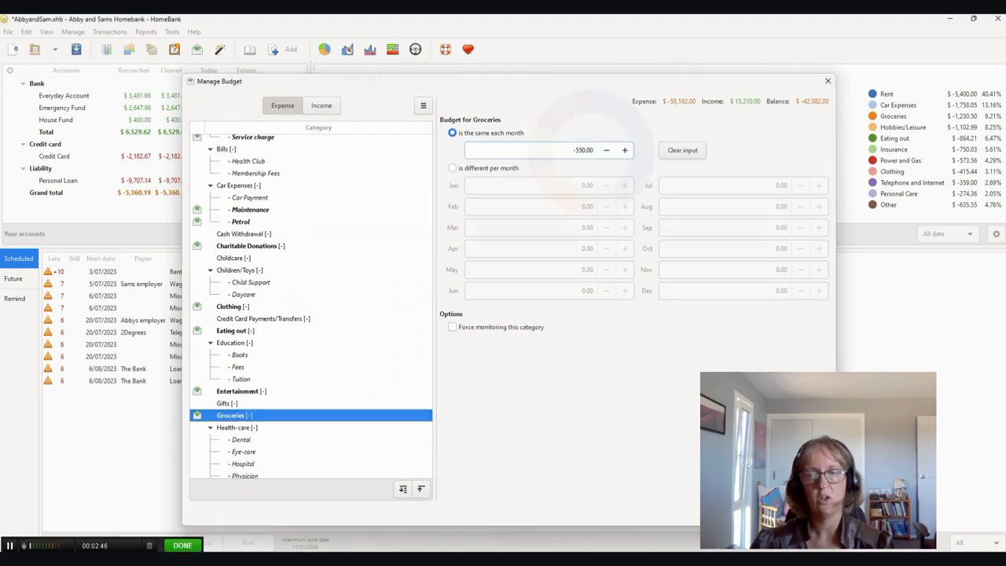
- Open a new Budget report and limit its date range to 1/05/2023 through 31/05/2023
left_click(145, 32)
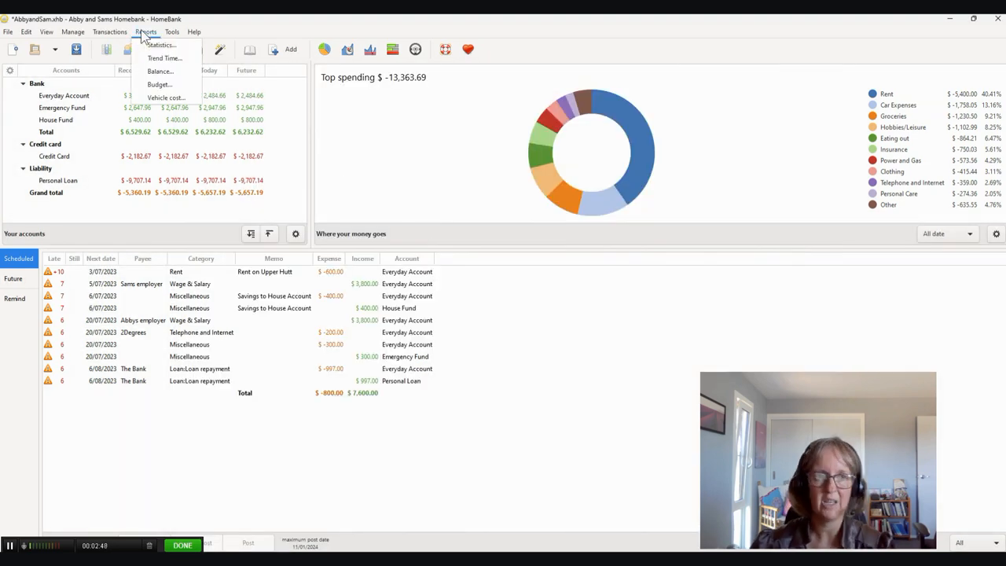
left_click(158, 84)
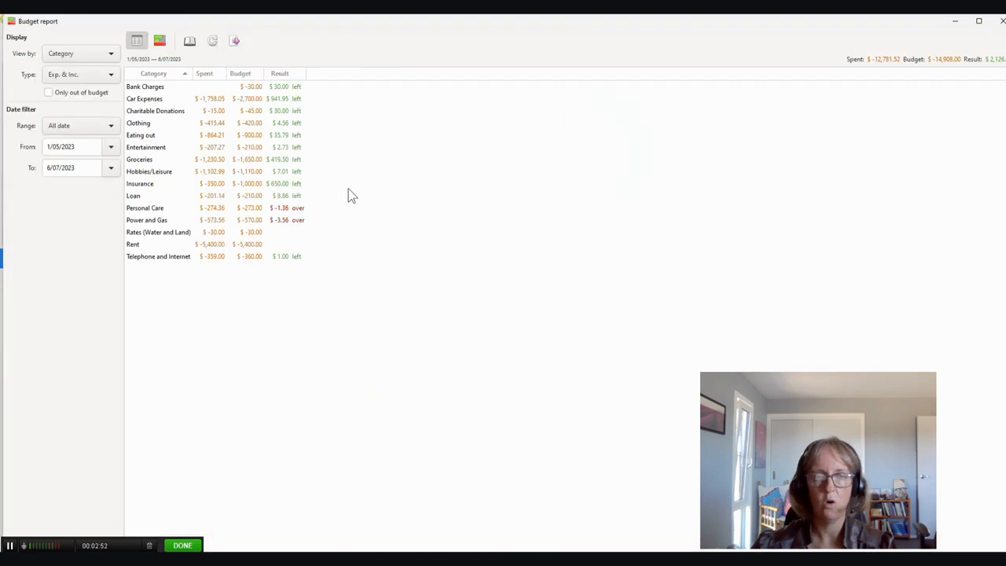
left_click(112, 168)
left_click(28, 196)
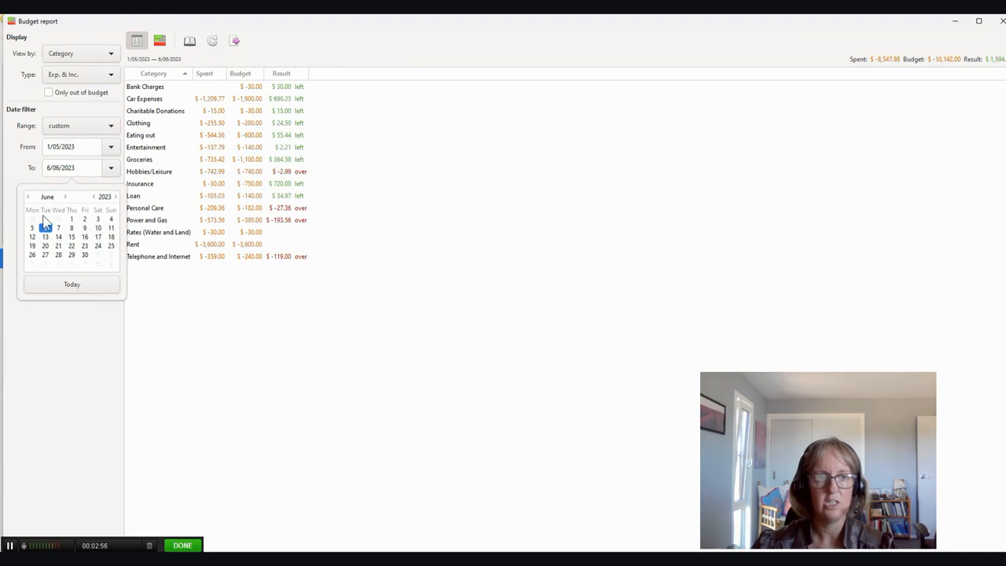
left_click(58, 218)
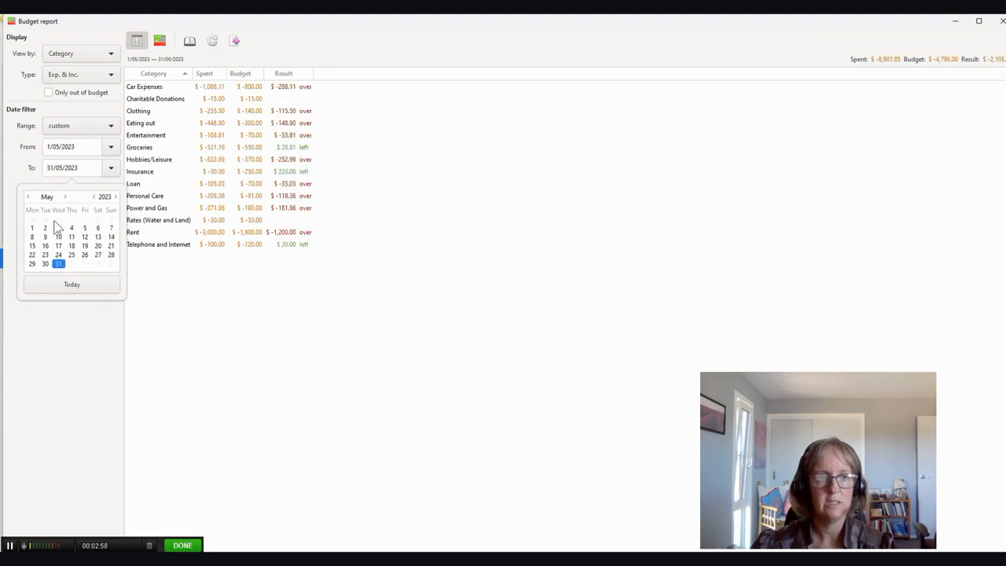
left_click(332, 325)
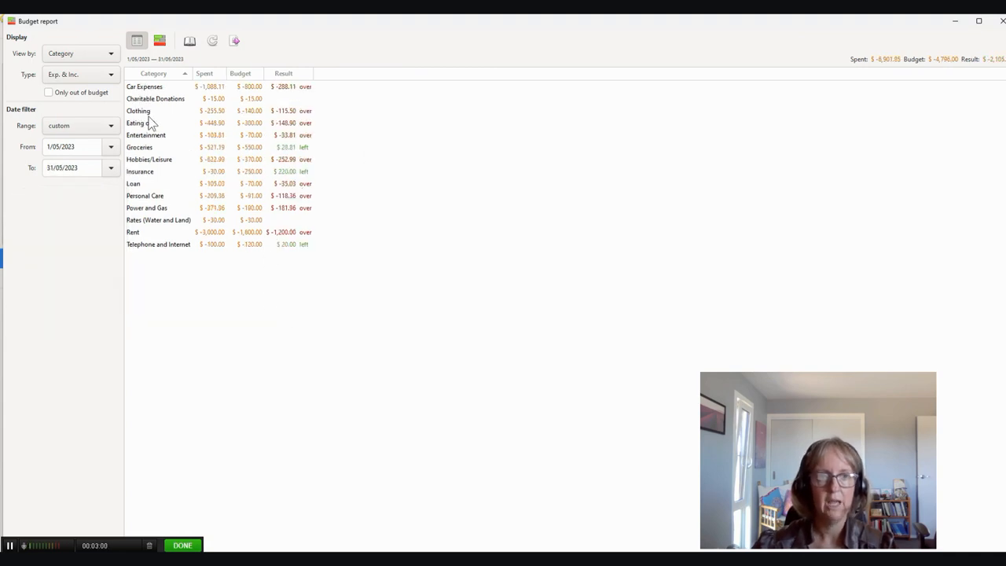
- Show the transactions behind Car Expenses and sort them by category in ascending order to examine the Maintenance entry
left_click(243, 89)
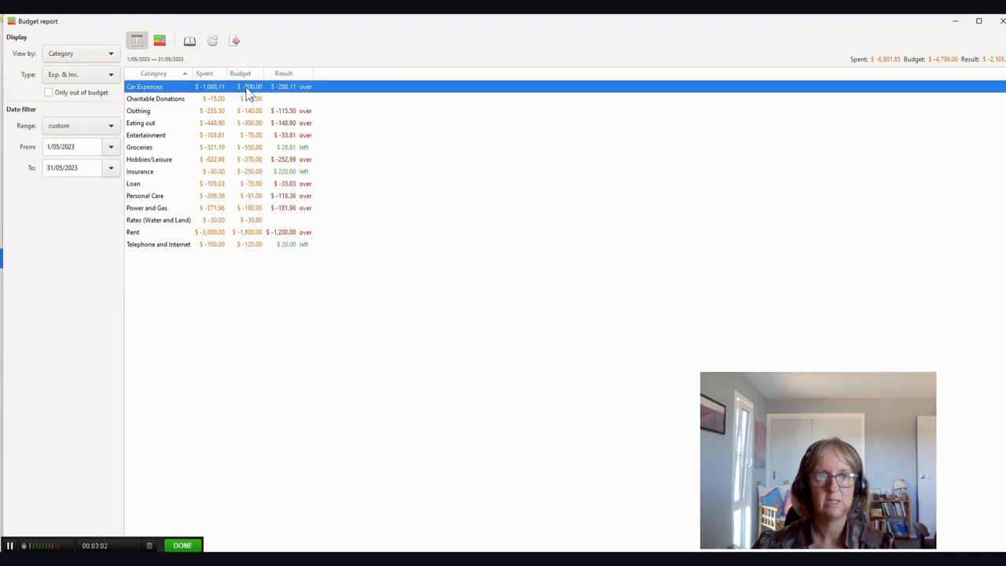
left_click(190, 41)
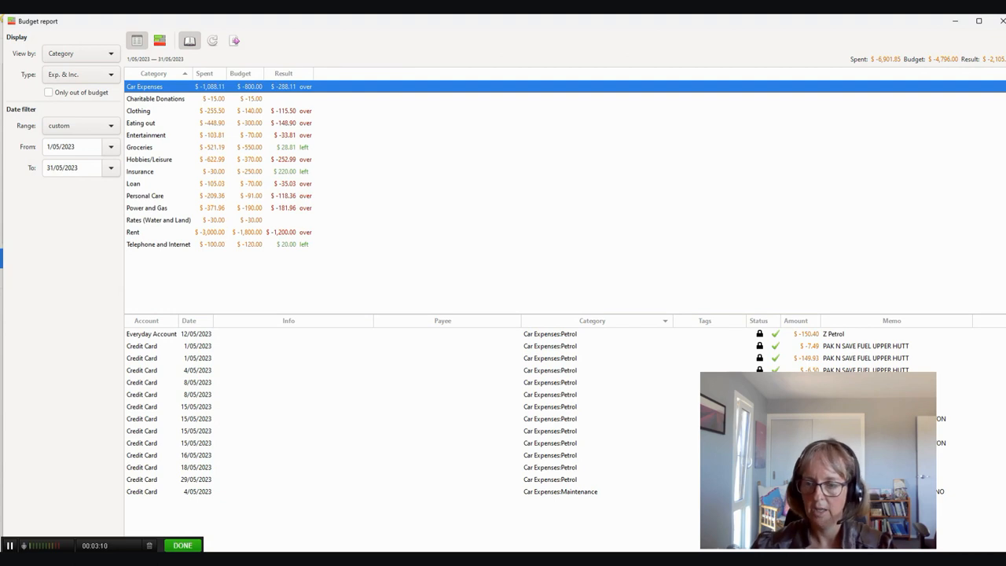
left_click(572, 494)
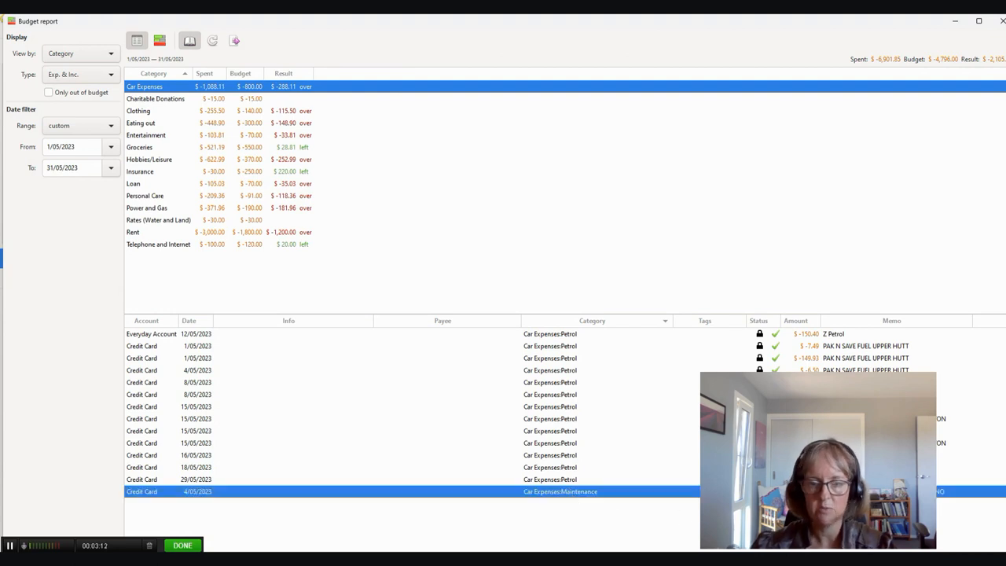
left_click(579, 321)
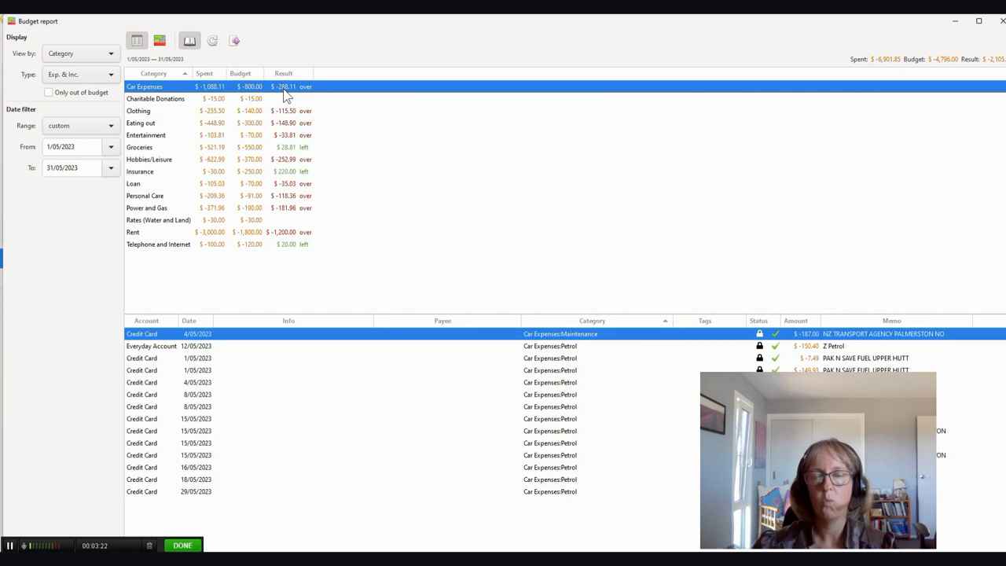
- Show the transactions behind Groceries and display the May budget report as a bar chart to compare spending with budget by category
left_click(275, 147)
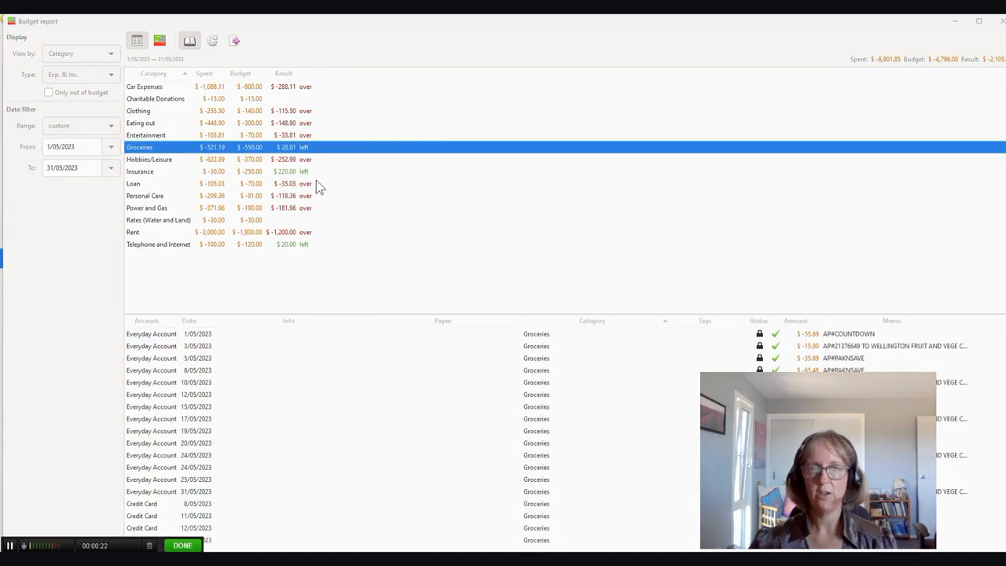
left_click(159, 41)
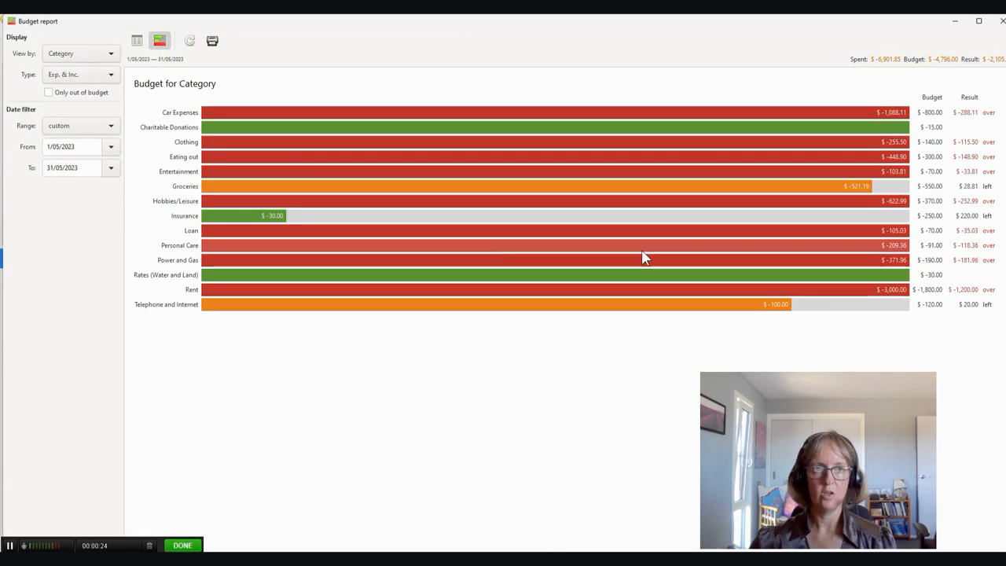
left_click(136, 45)
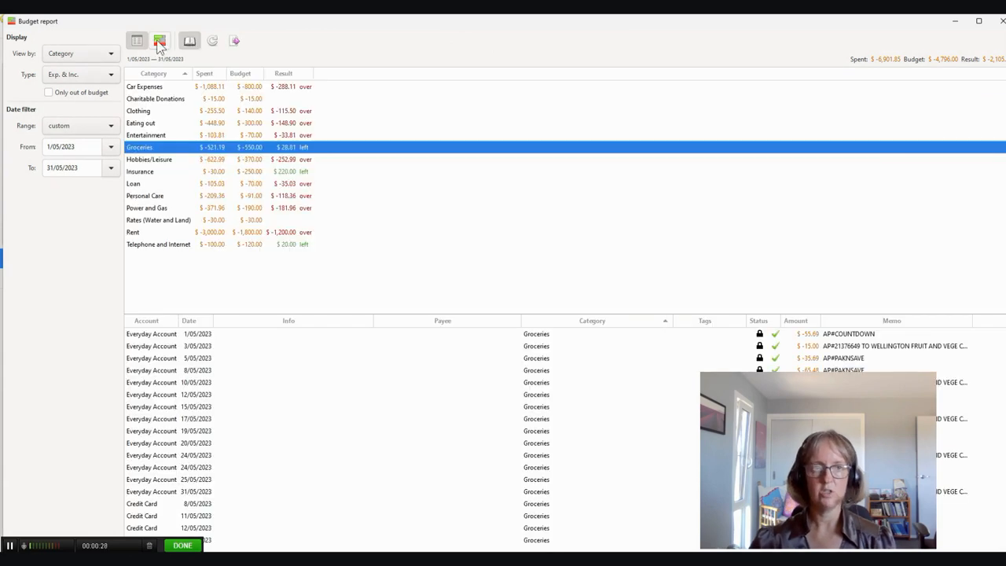
left_click(158, 41)
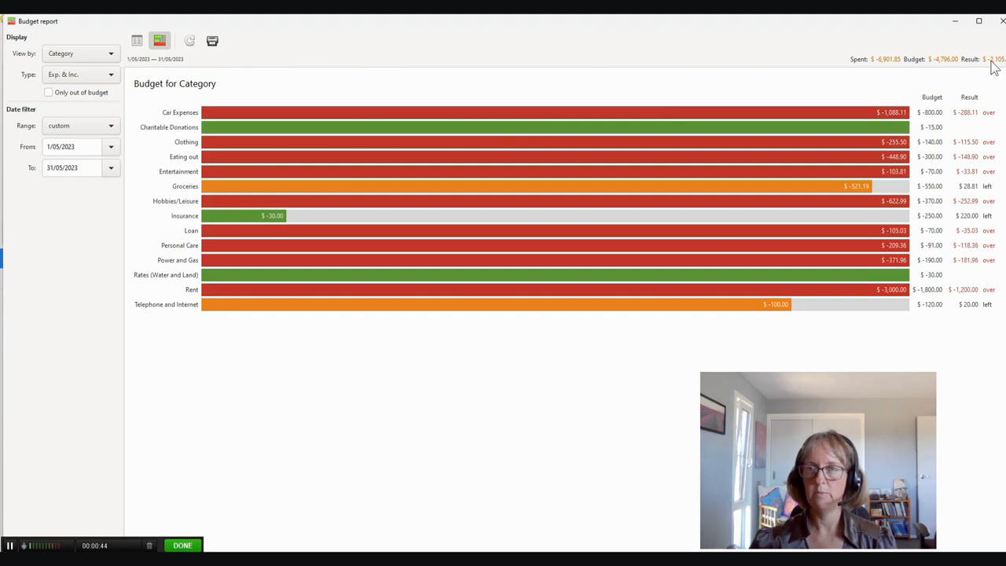
- Try to move the start date of the budget report's range forward to June 2023
left_click(111, 151)
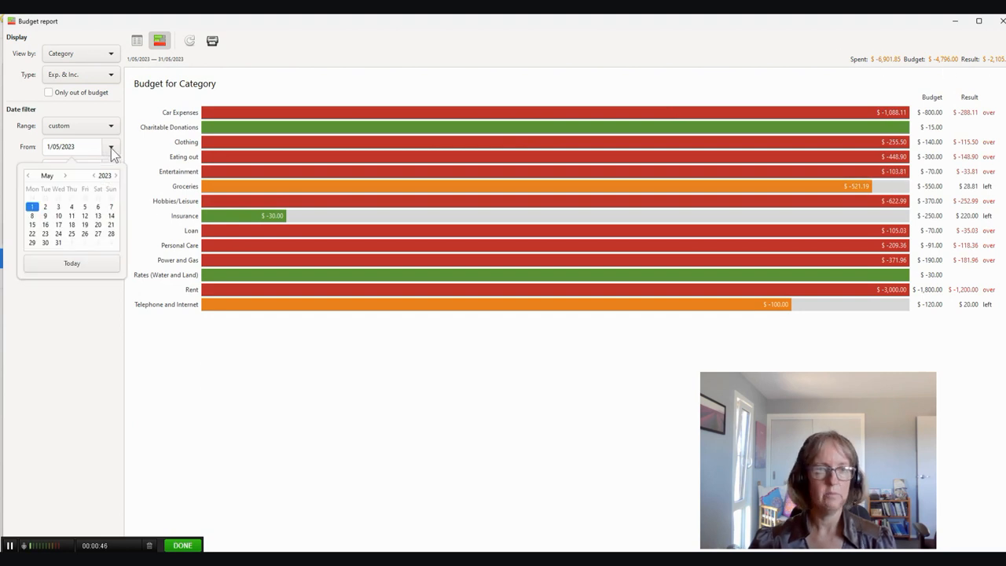
left_click(66, 176)
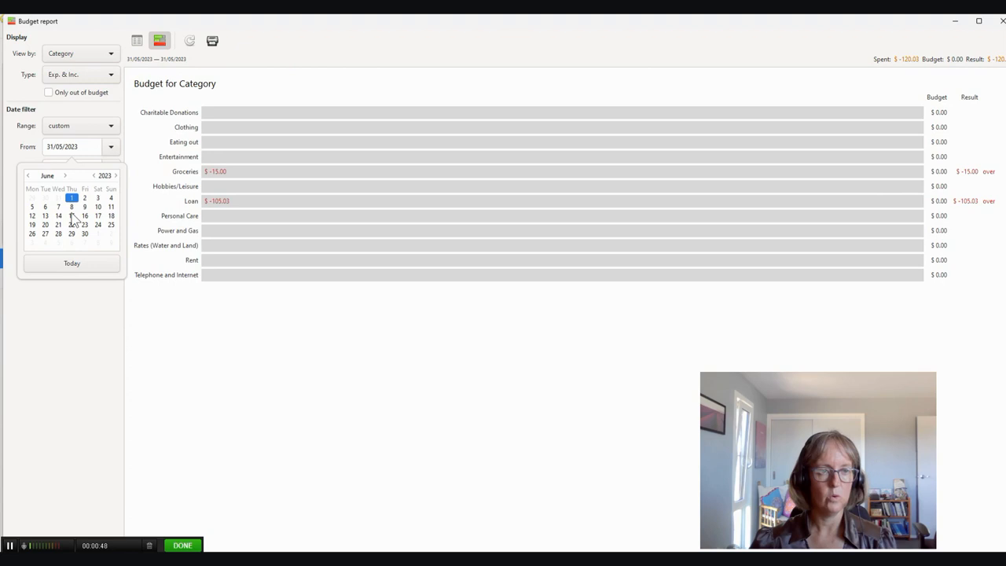
left_click(67, 288)
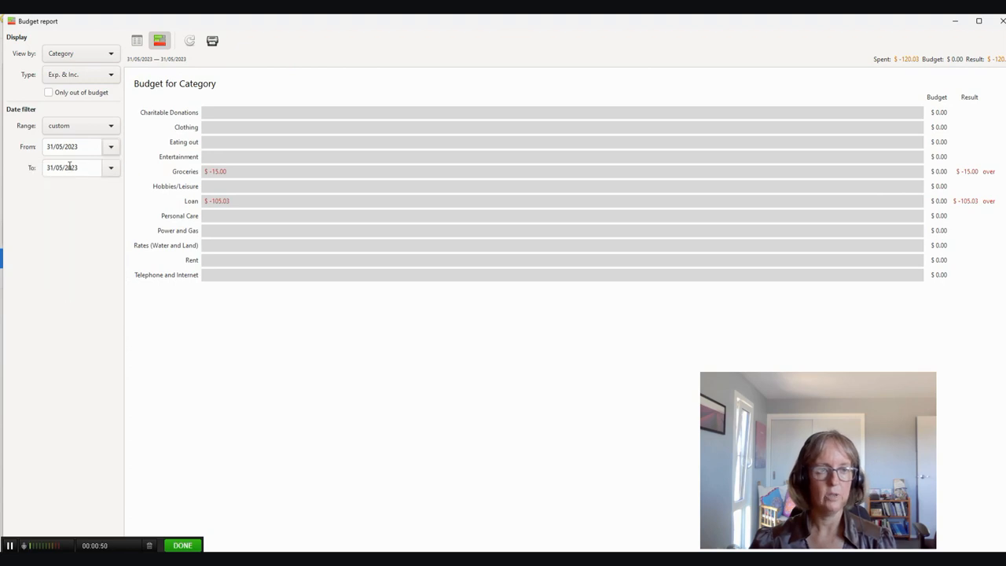